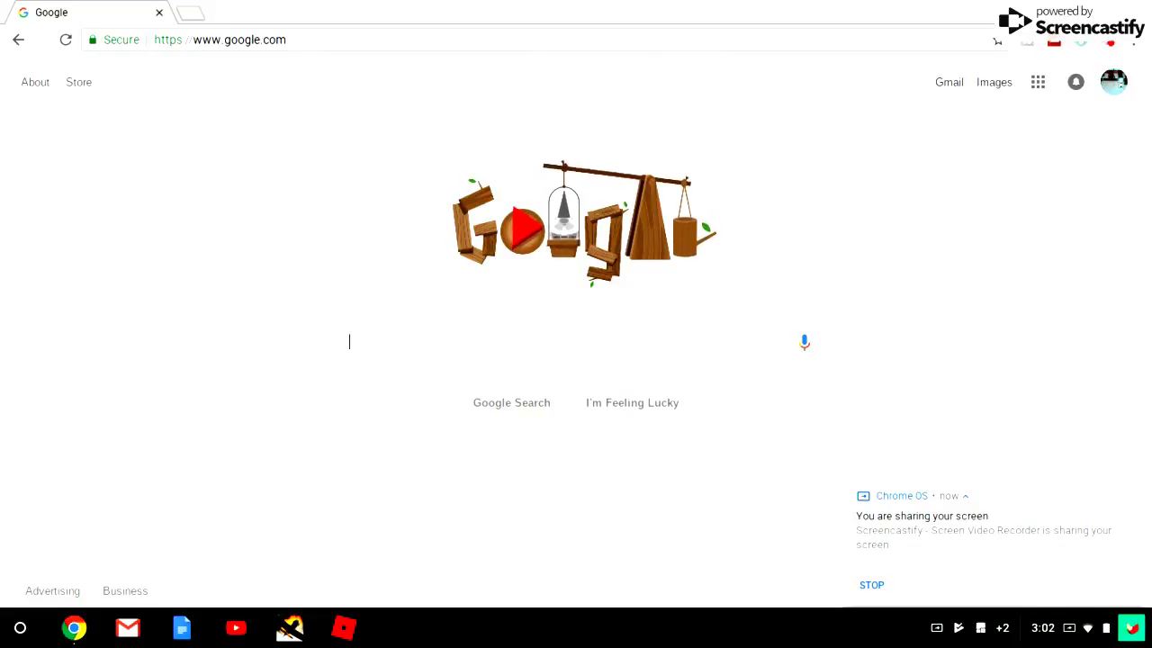
# Start a shell session in a new crosh terminal and clear its screen
pyautogui.hotkey('ctrl', 'alt', 't')
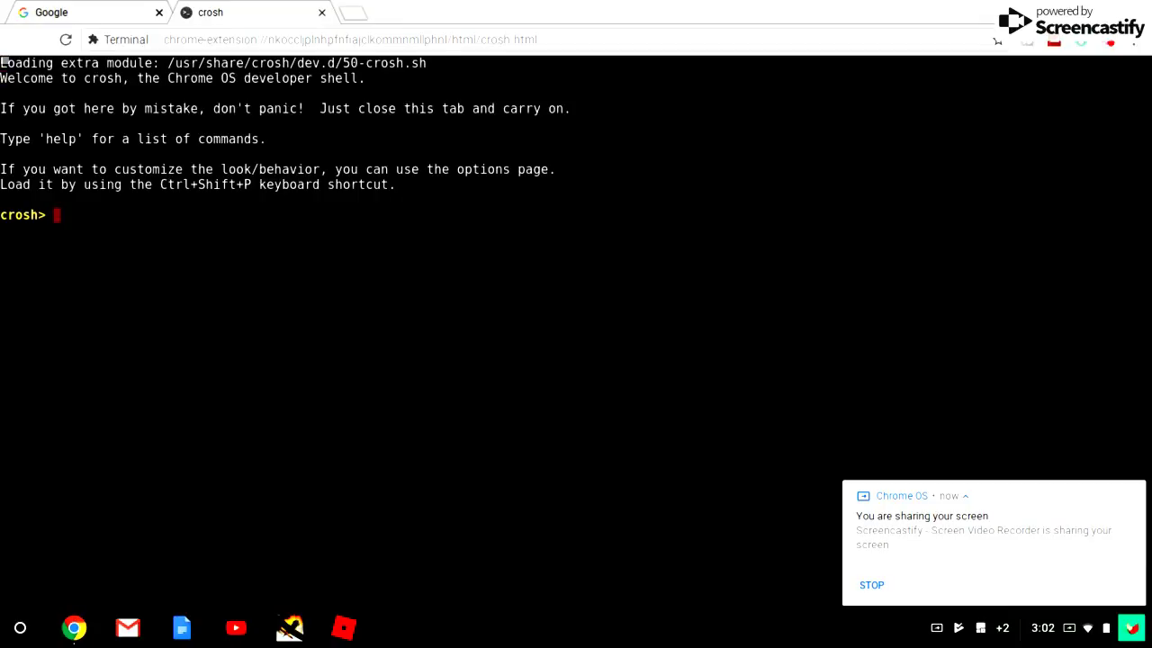
pyautogui.write('shell')
pyautogui.press('Return')
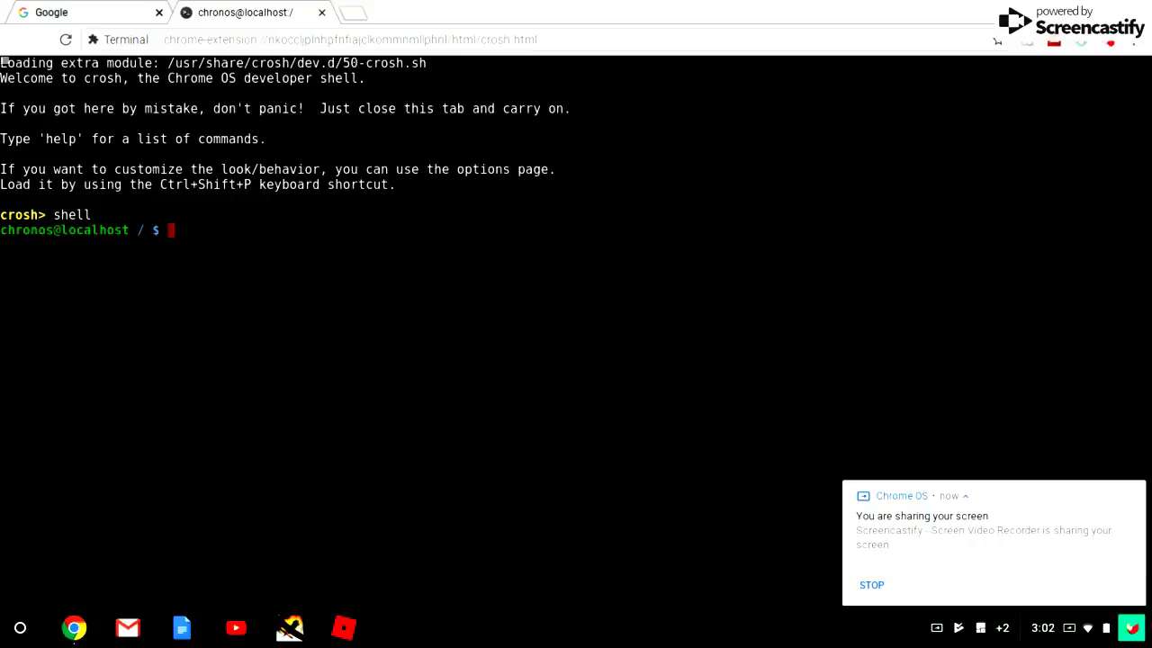
pyautogui.hotkey('ctrl', 'd')
pyautogui.hotkey('ctrl', 'l')
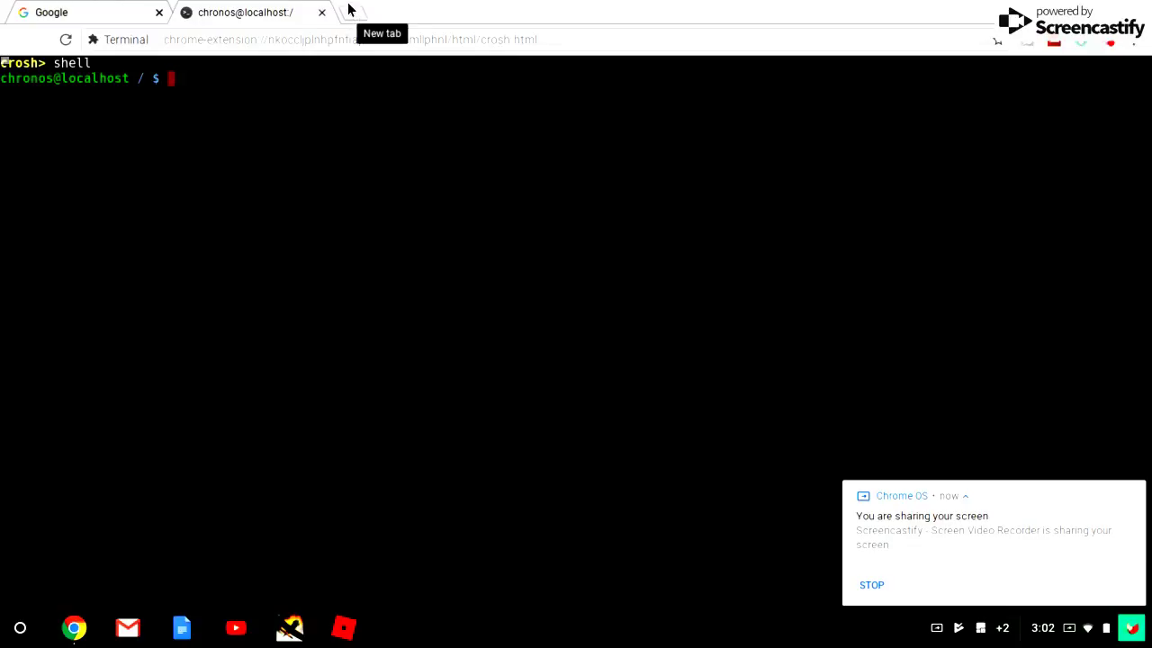
pyautogui.click(21, 9)
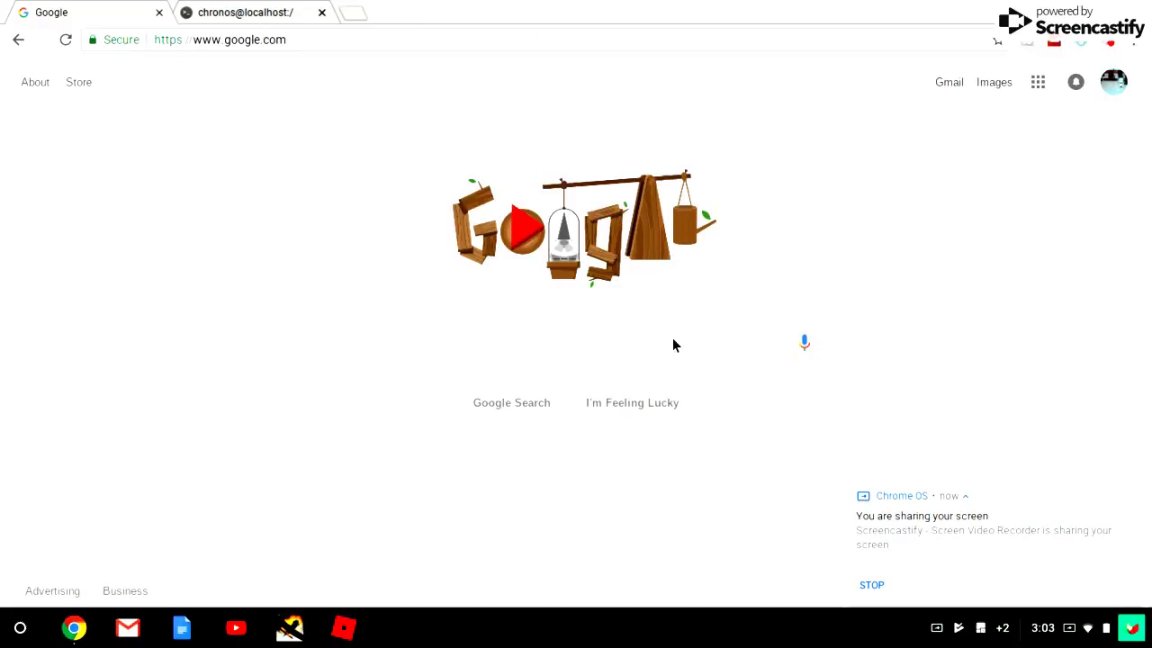
pyautogui.click(216, 7)
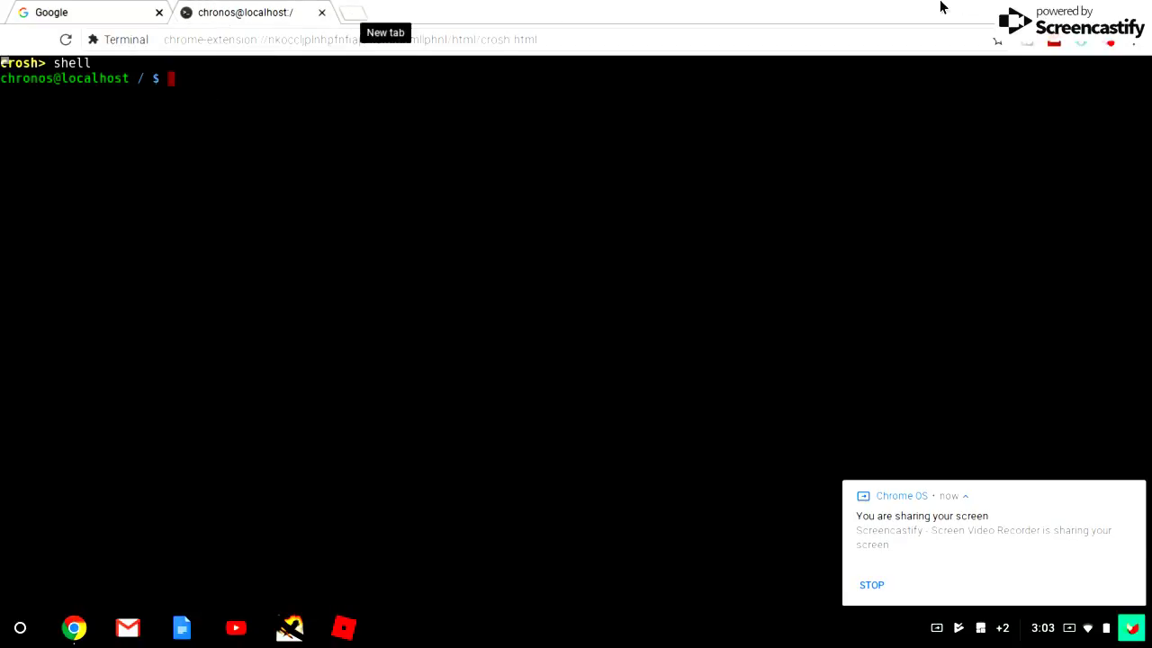
# Open the bookmarked chrx.org site in a new tab and examine its step-by-step instructions, command-line options and installable packages
pyautogui.hotkey('ctrl', 't')
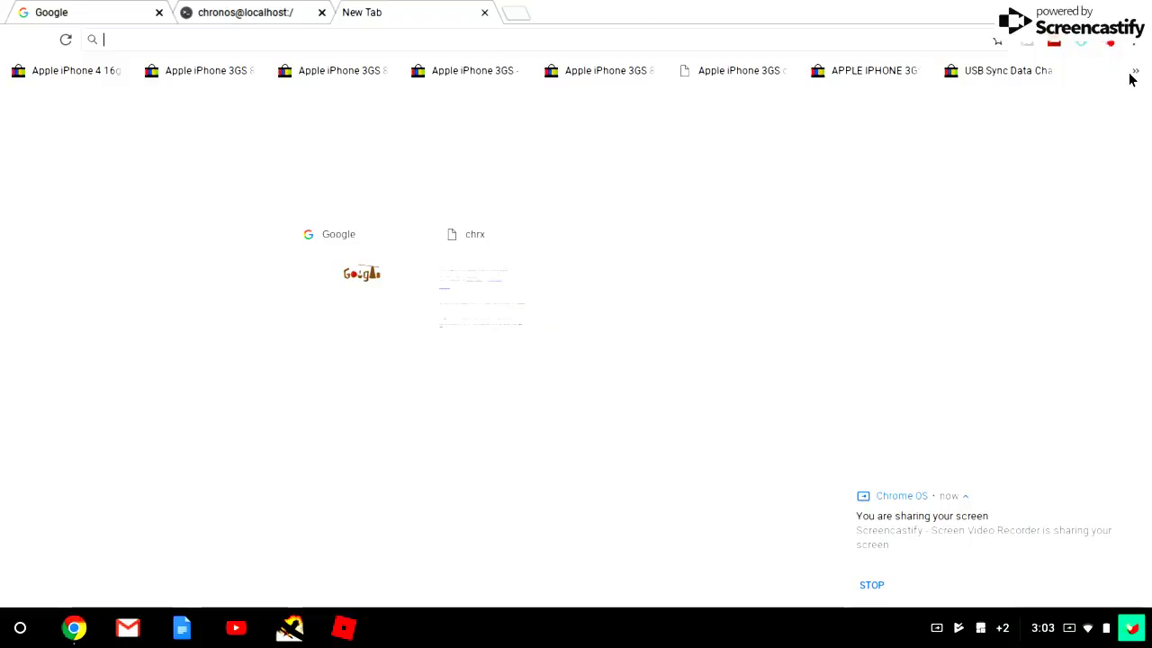
pyautogui.click(1133, 72)
pyautogui.click(875, 147)
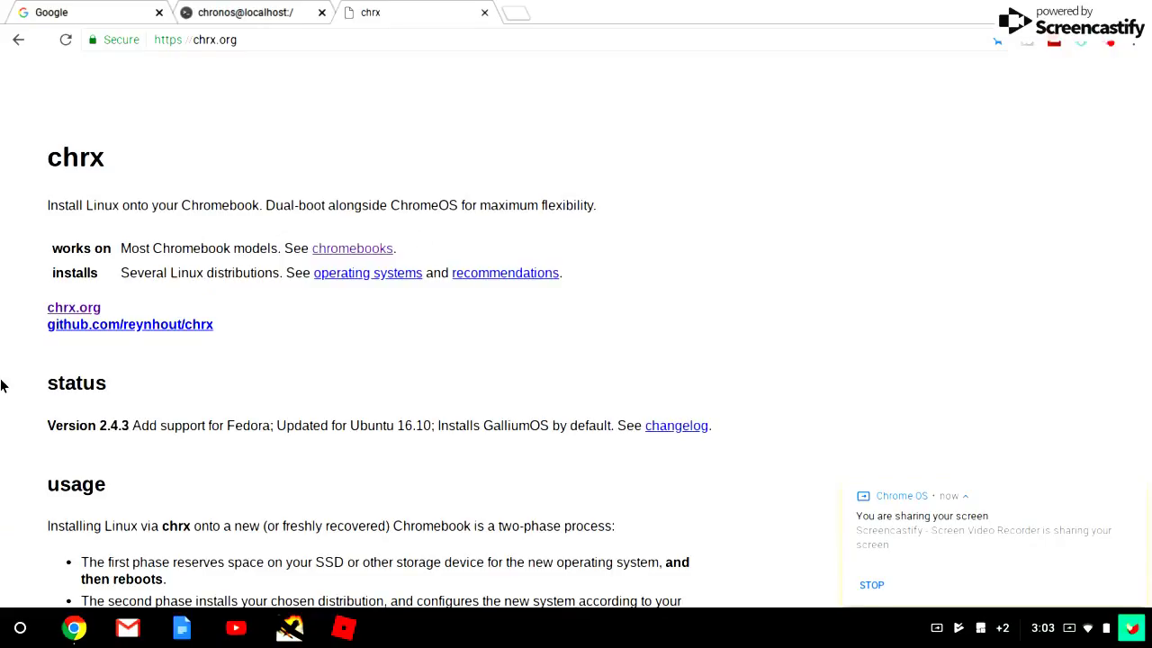
pyautogui.scroll(-1, 1, 383)
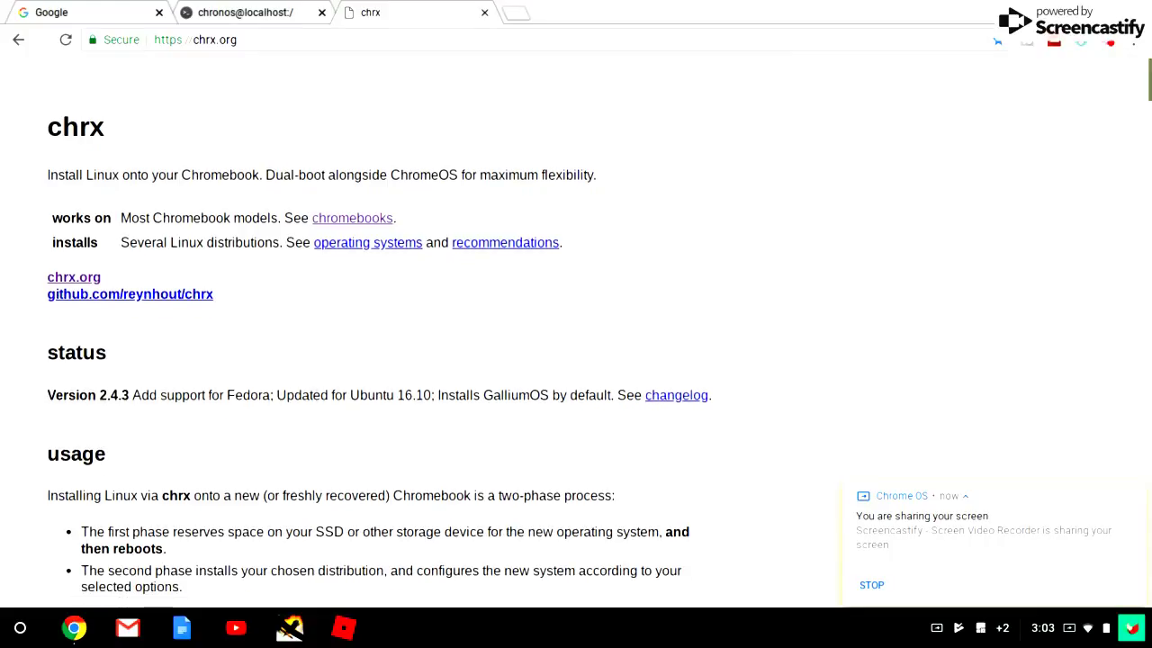
pyautogui.scroll(-10, 576, 333)
pyautogui.scroll(5, 576, 333)
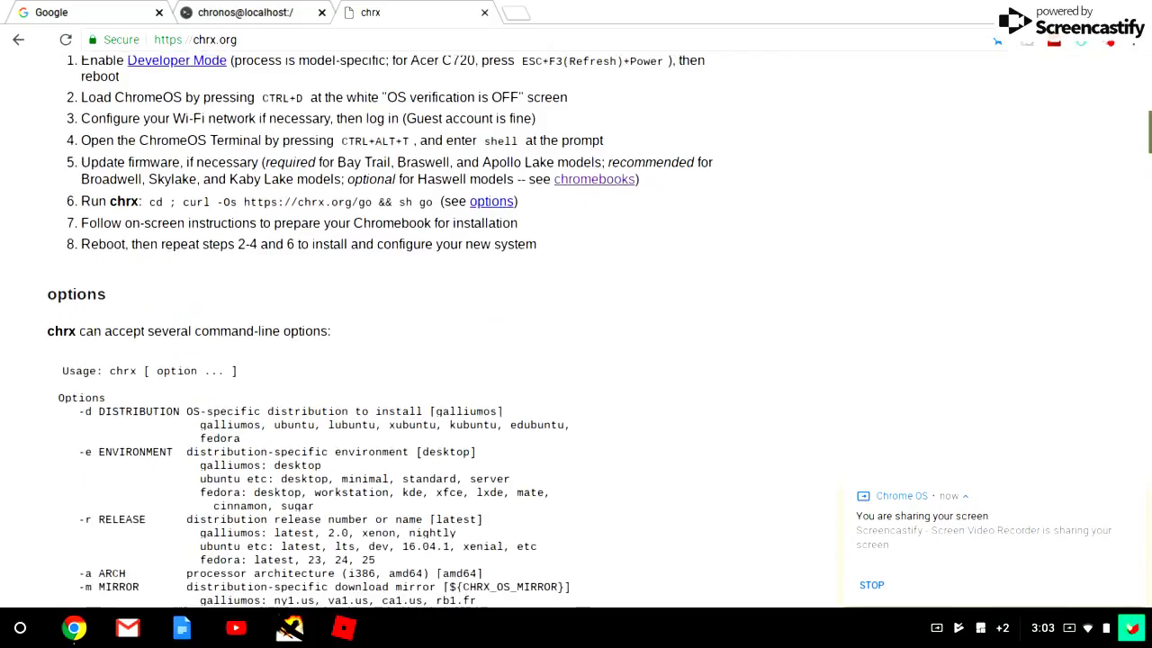
pyautogui.scroll(-1, 576, 333)
pyautogui.scroll(3, 576, 333)
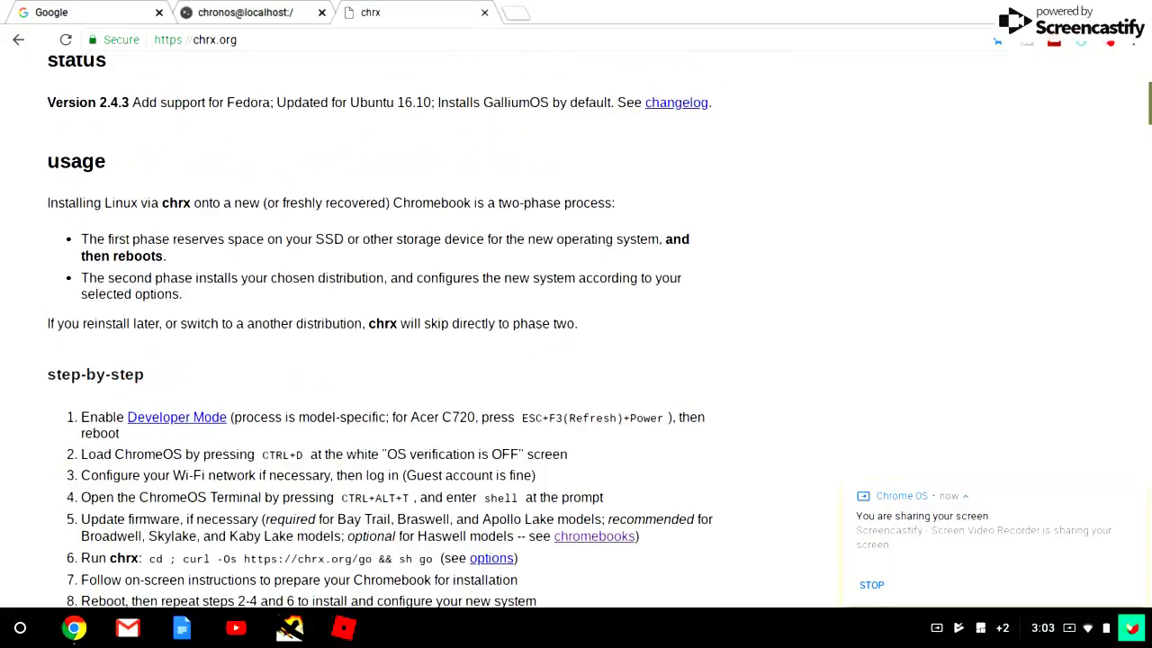
pyautogui.scroll(-1, 575, 333)
pyautogui.scroll(-10, 576, 333)
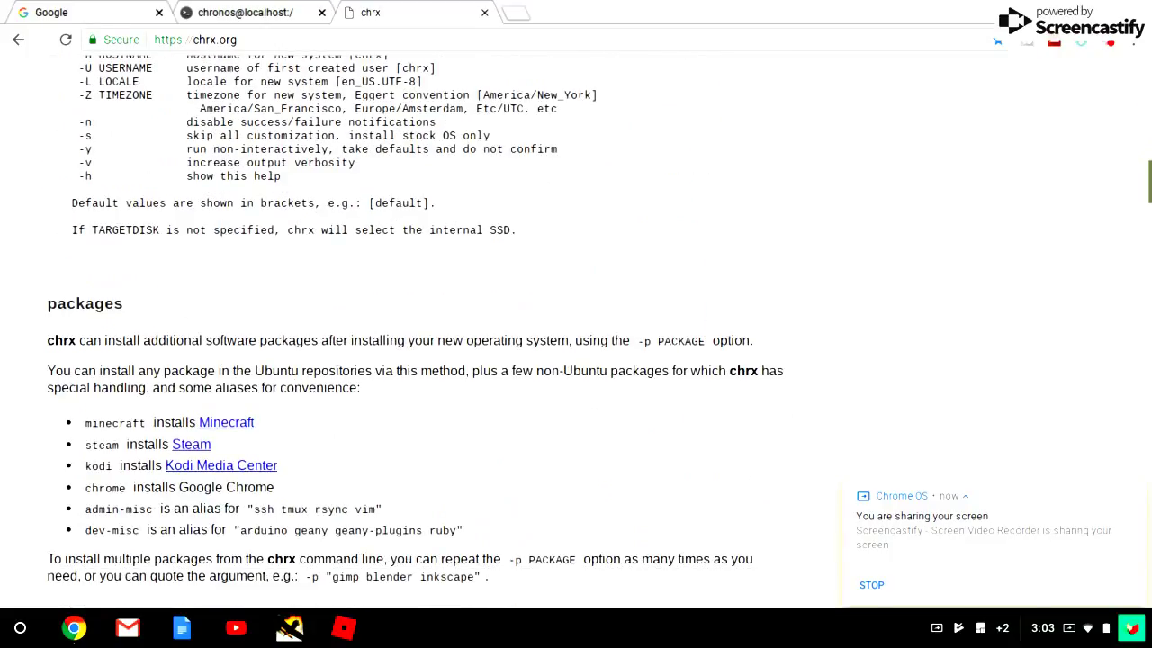
pyautogui.scroll(-1, 115, 413)
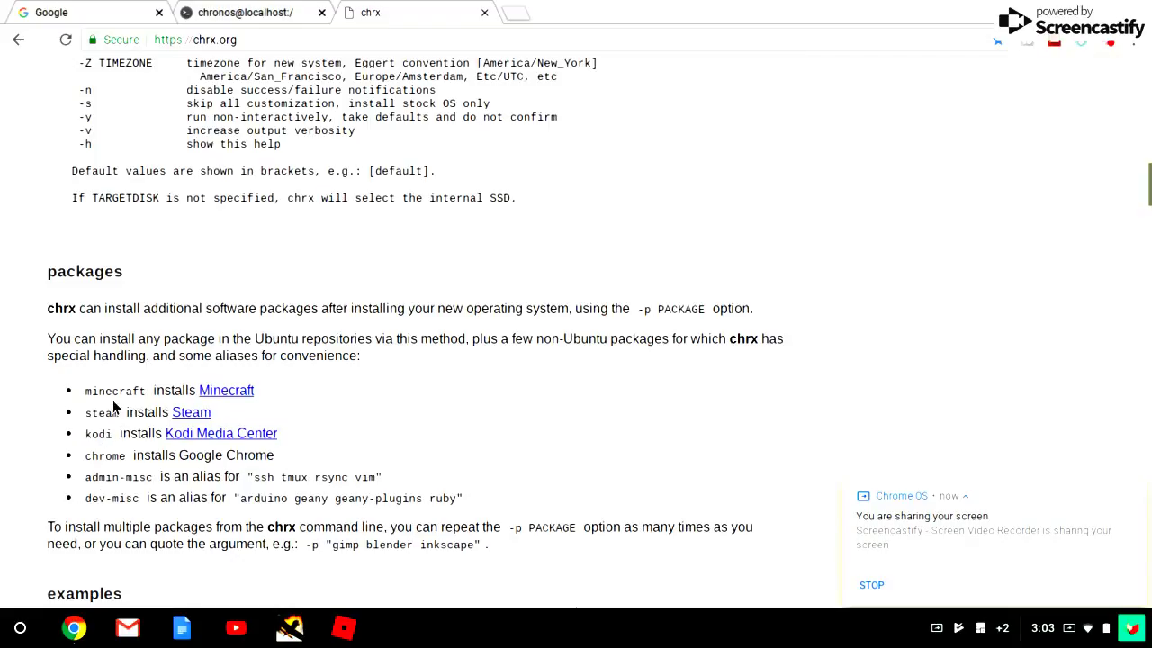
# View the Steam page linked from the chrx packages list, and close its tab
pyautogui.click(185, 416)
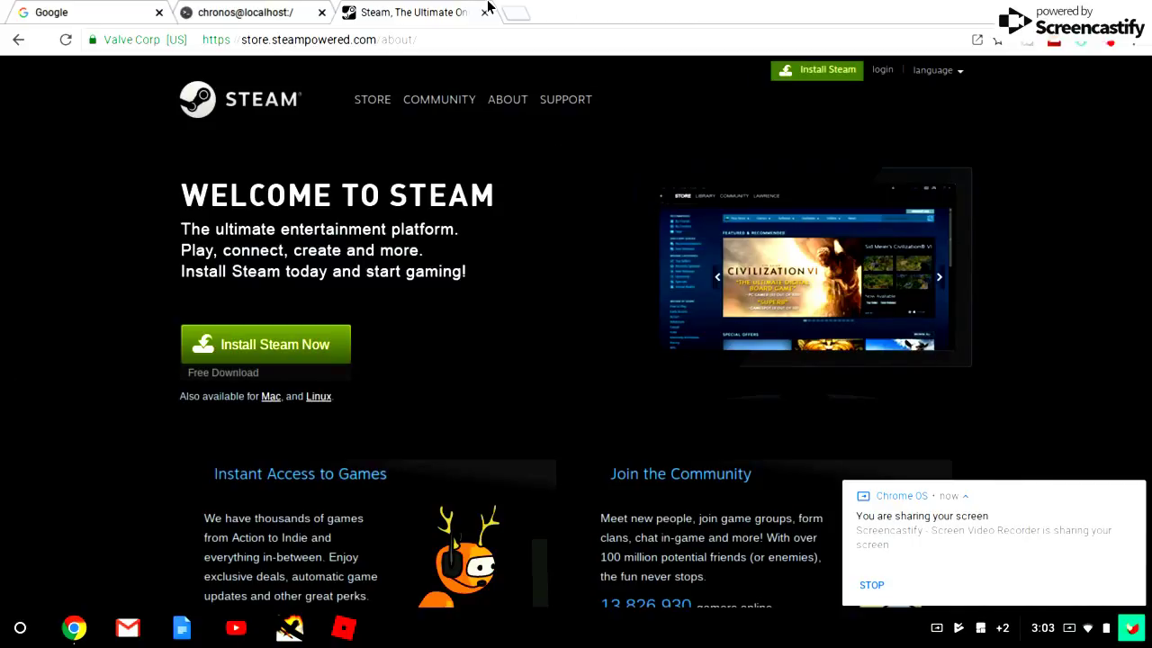
pyautogui.click(484, 13)
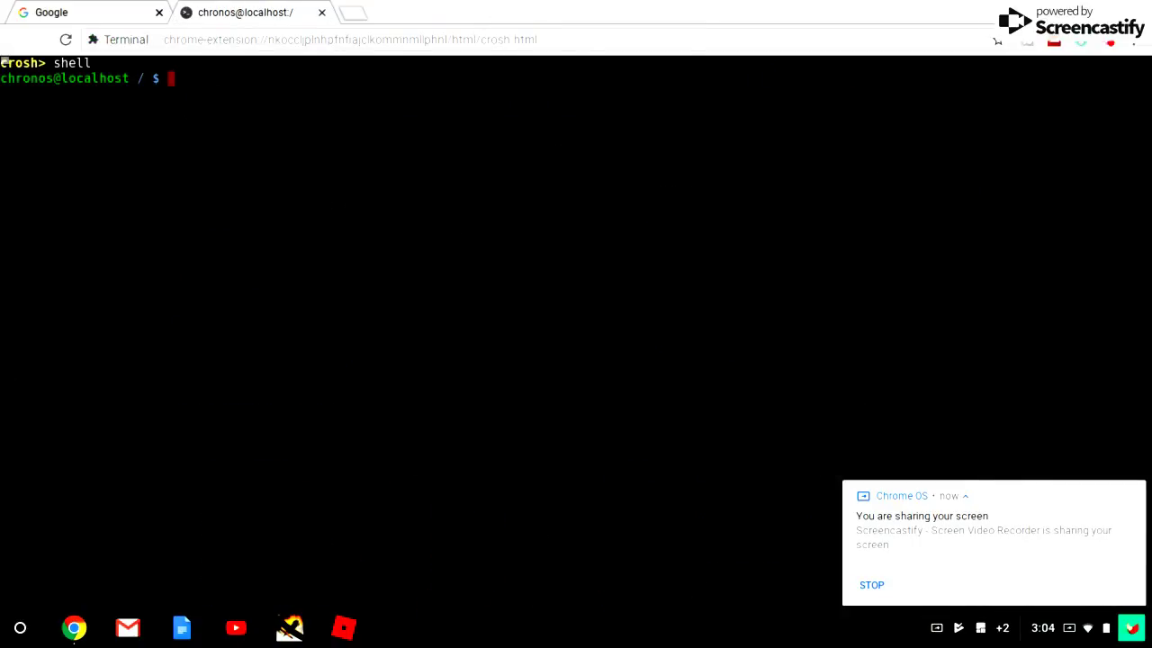
# Reopen the bookmarked chrx.org site in a new tab
pyautogui.click(361, 14)
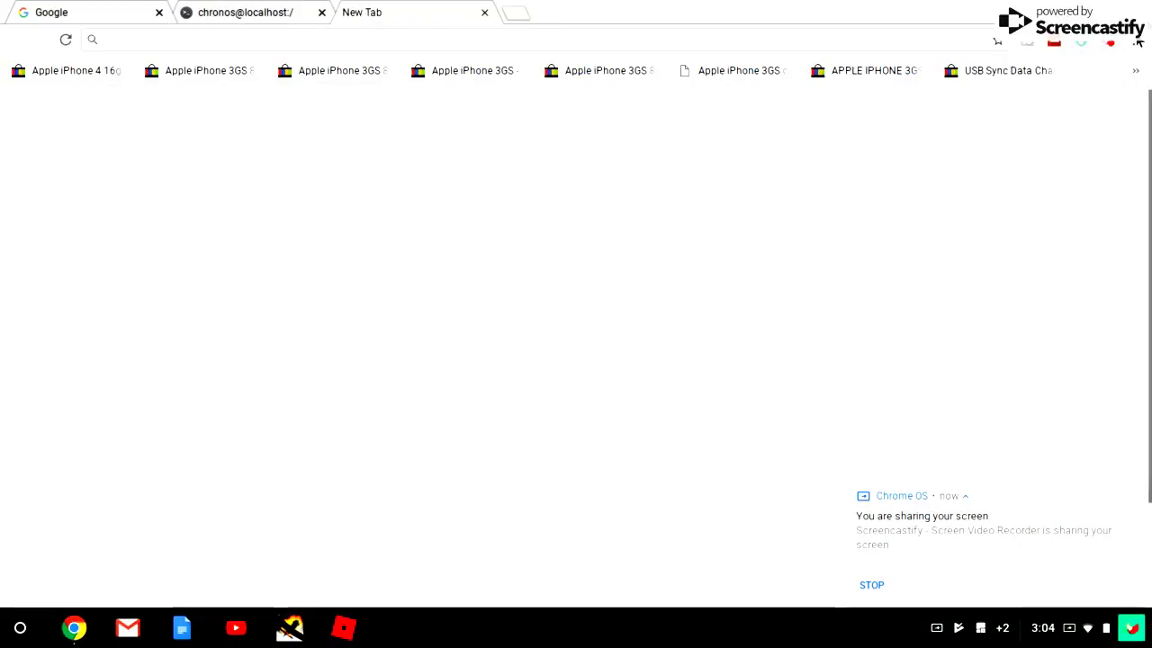
pyautogui.click(1135, 72)
pyautogui.click(871, 147)
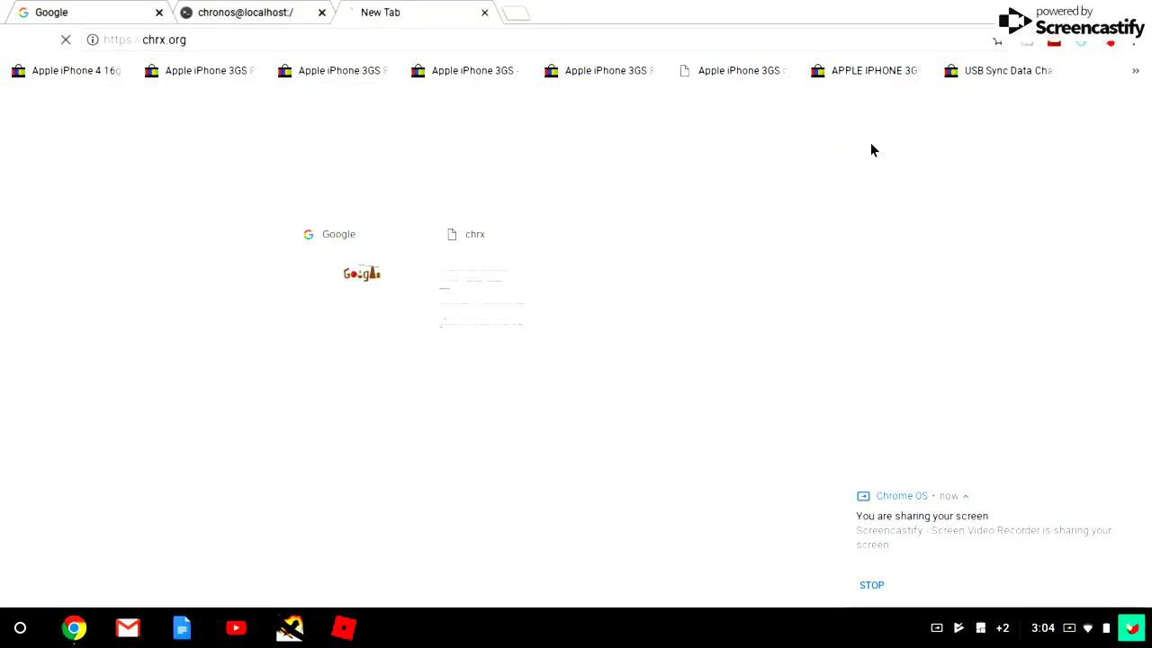
pyautogui.scroll(-3, 64, 466)
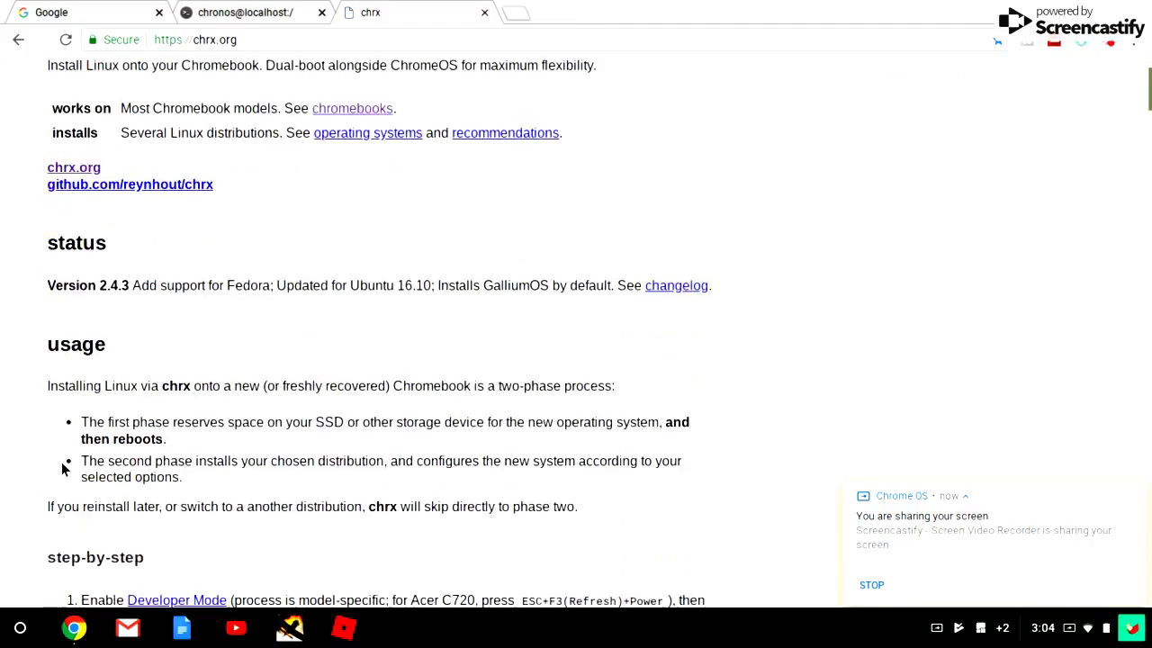
pyautogui.scroll(-2, 63, 468)
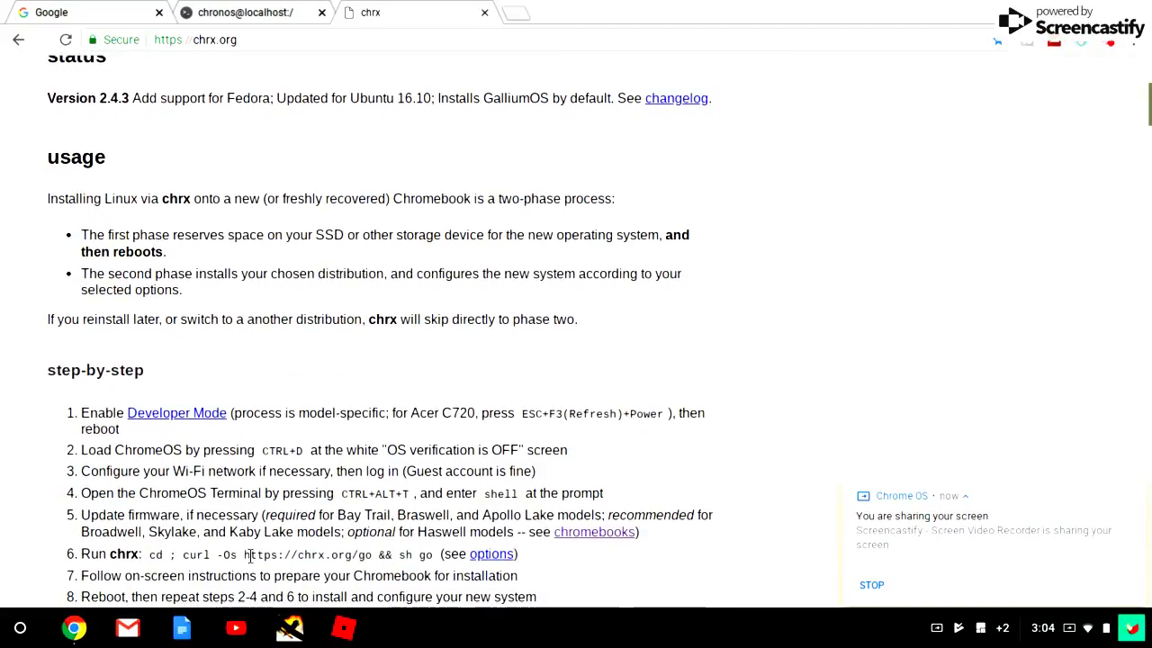
pyautogui.scroll(-5, 72, 468)
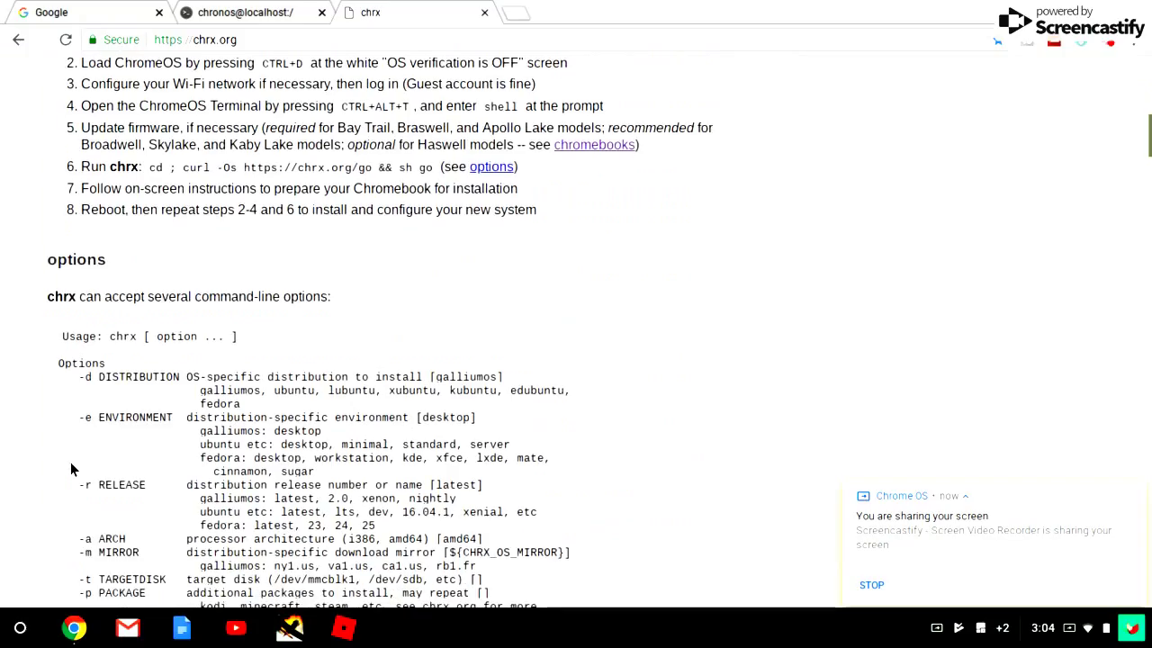
pyautogui.scroll(3, 12, 287)
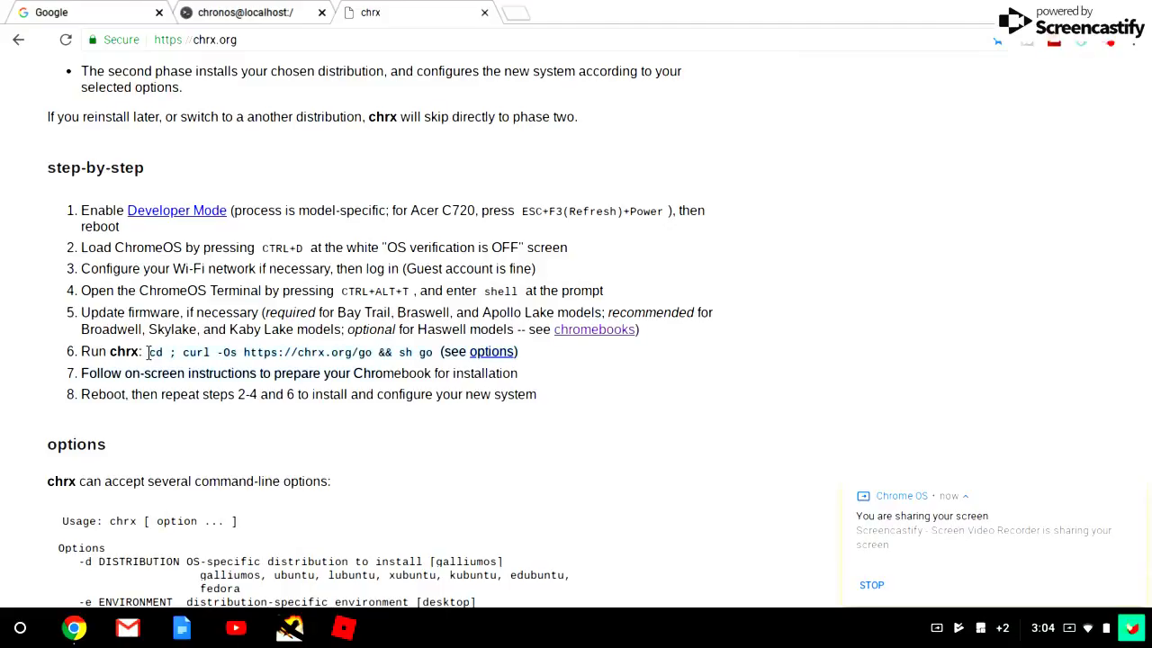
pyautogui.rightClick(438, 356)
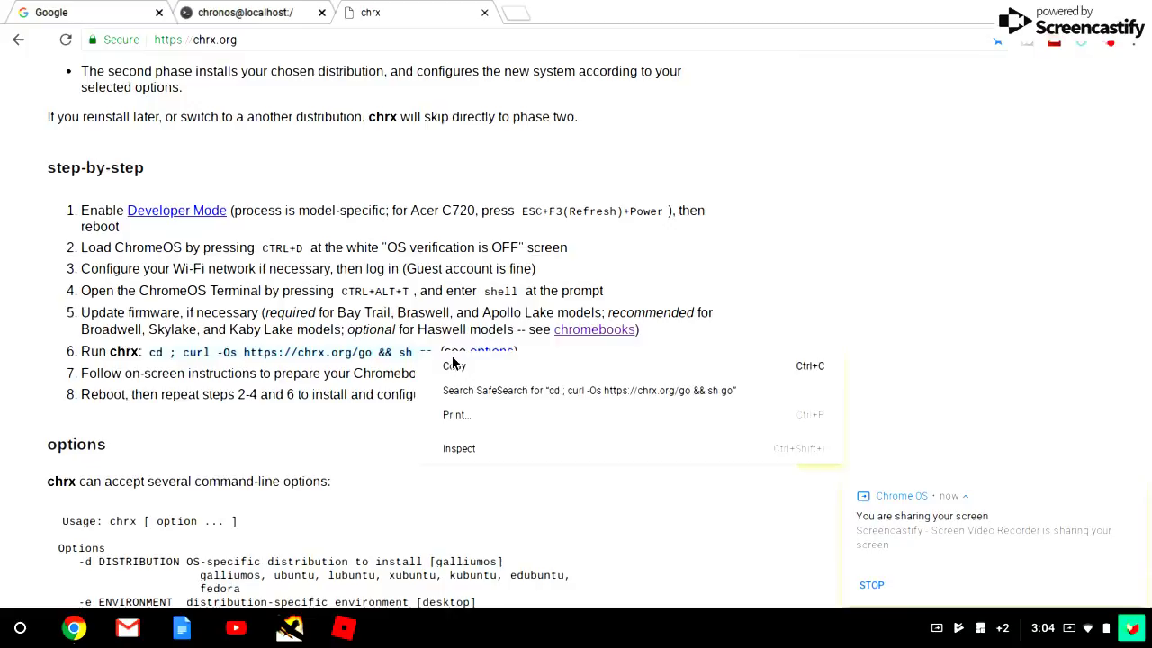
pyautogui.click(452, 363)
pyautogui.click(283, 9)
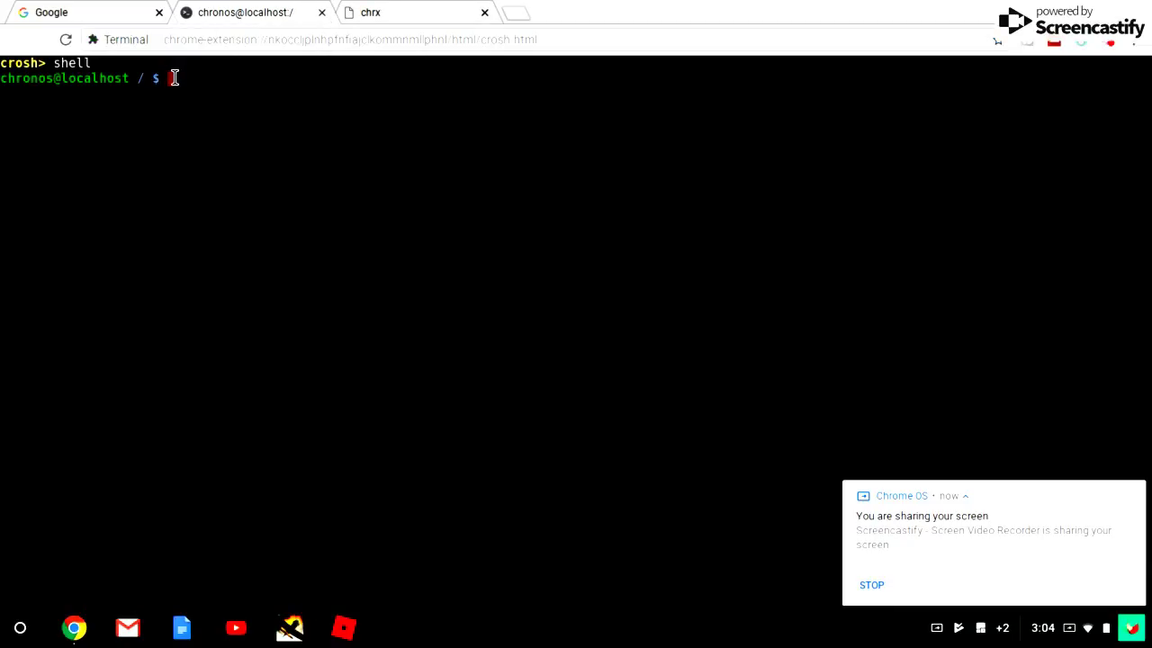
pyautogui.hotkey('ctrl', 'shift', 'v')
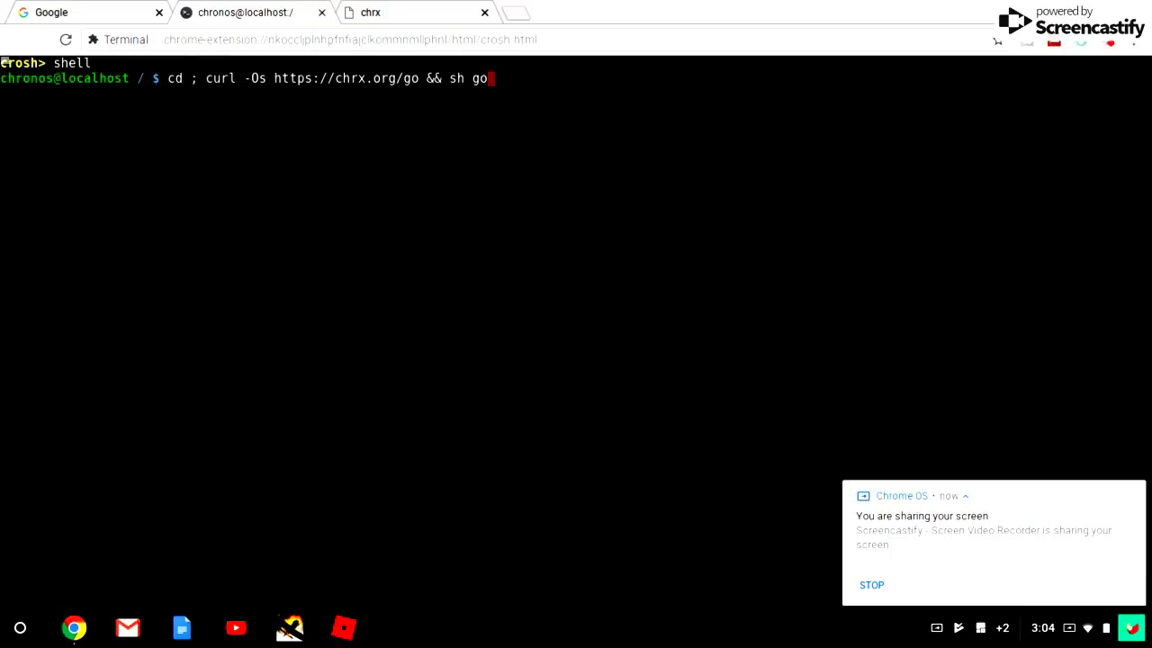
pyautogui.press('Return')
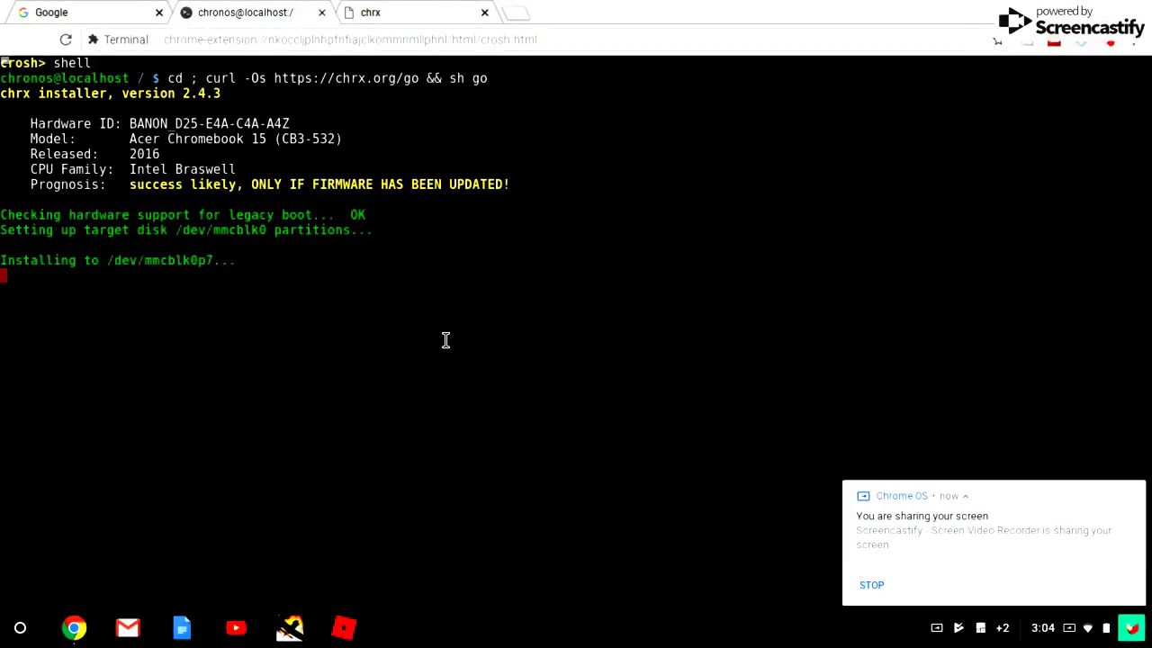
# Confirm the chrx installer's default GalliumOS settings to start the installation
pyautogui.click(1109, 43)
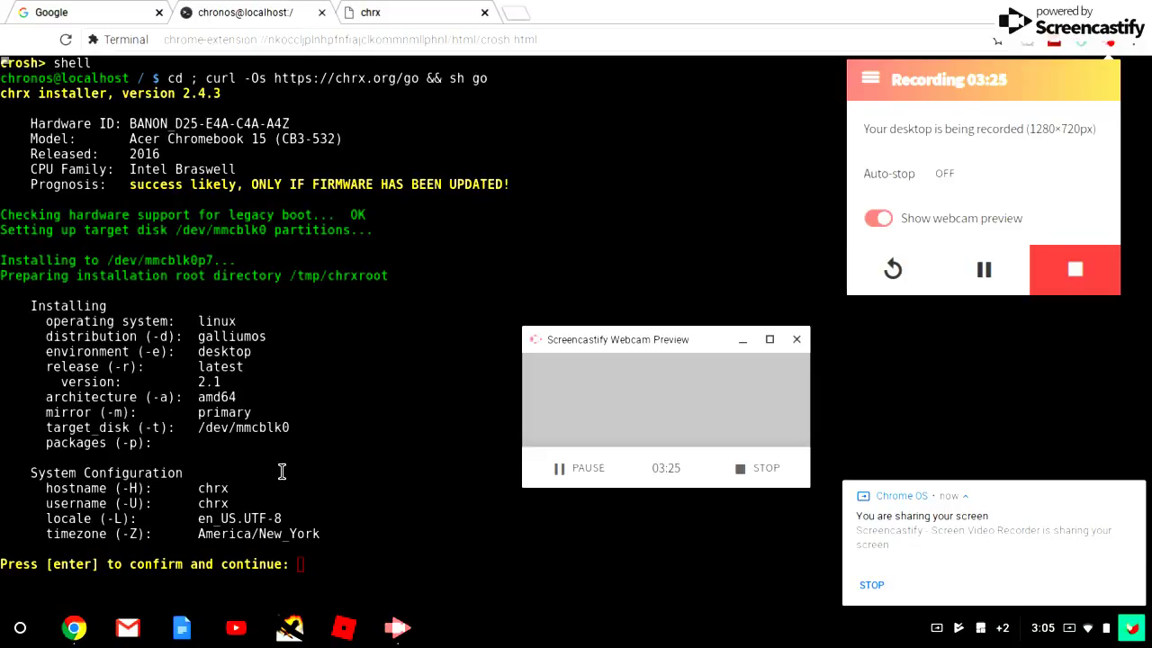
pyautogui.click(165, 475)
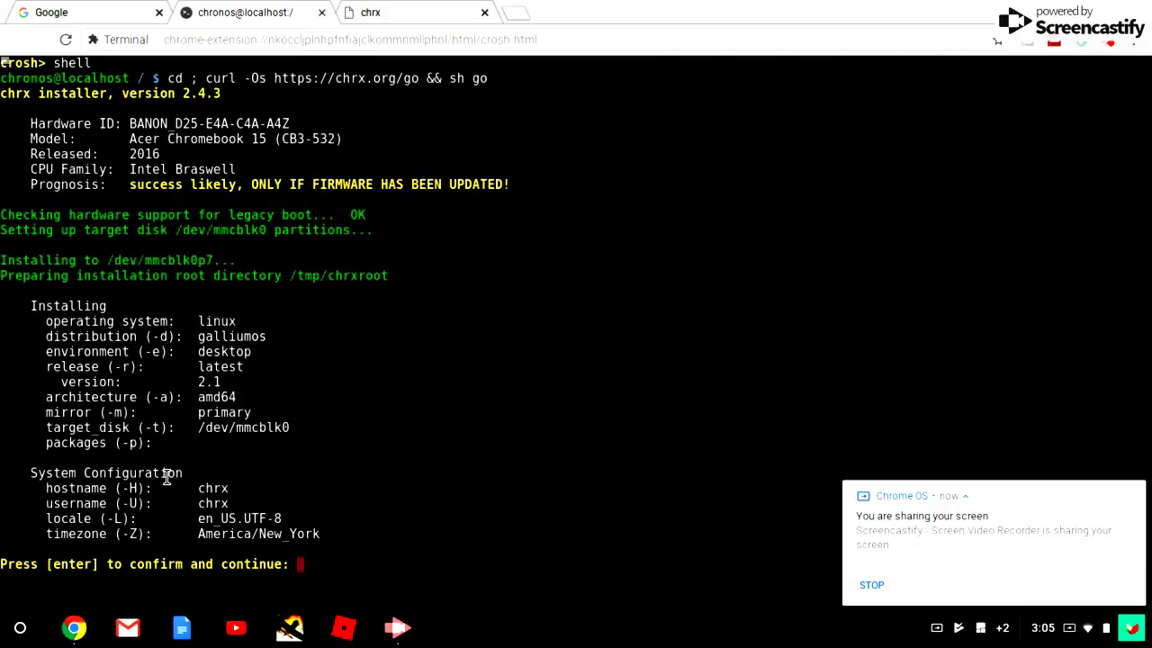
pyautogui.press('Return')
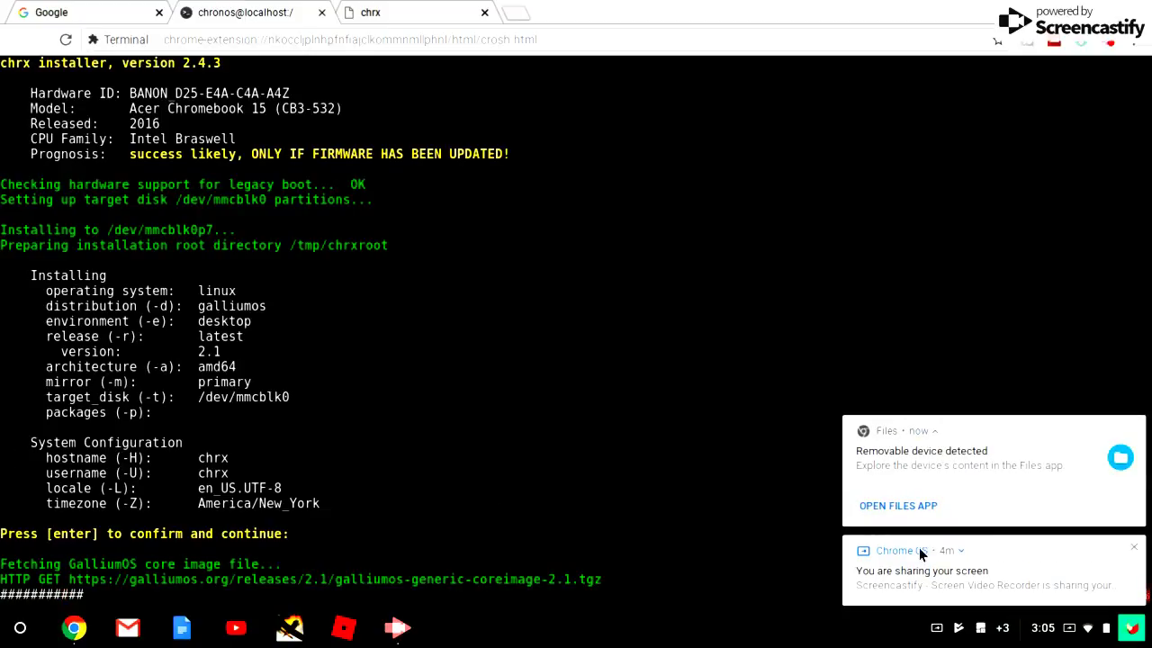
pyautogui.rightClick(877, 469)
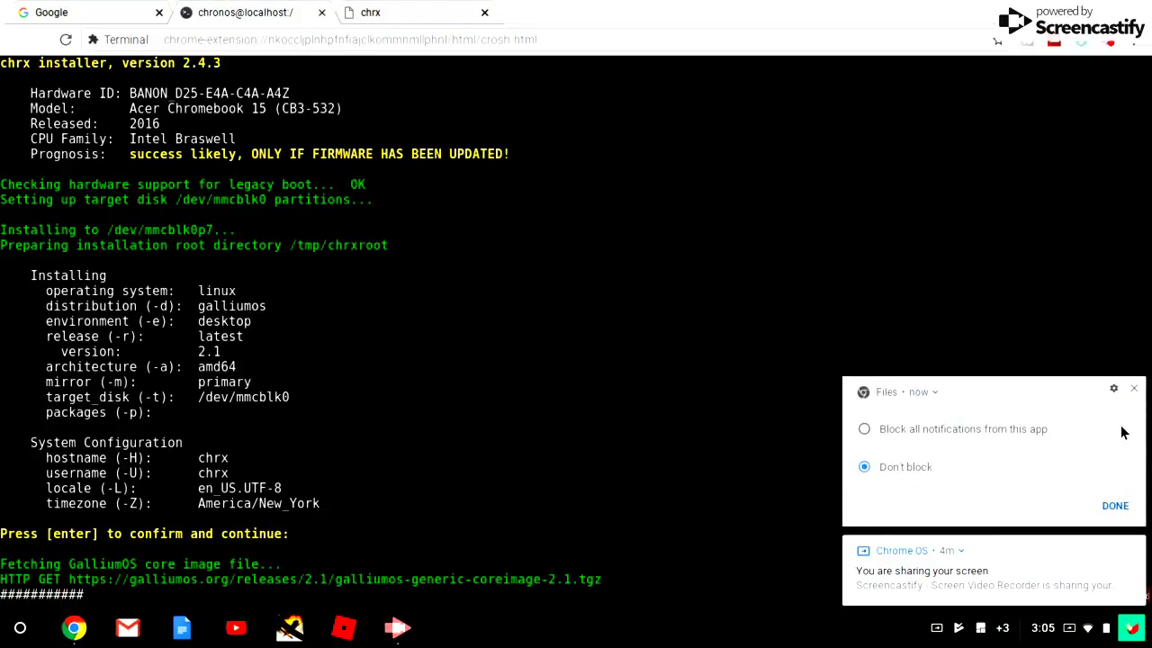
pyautogui.click(1113, 505)
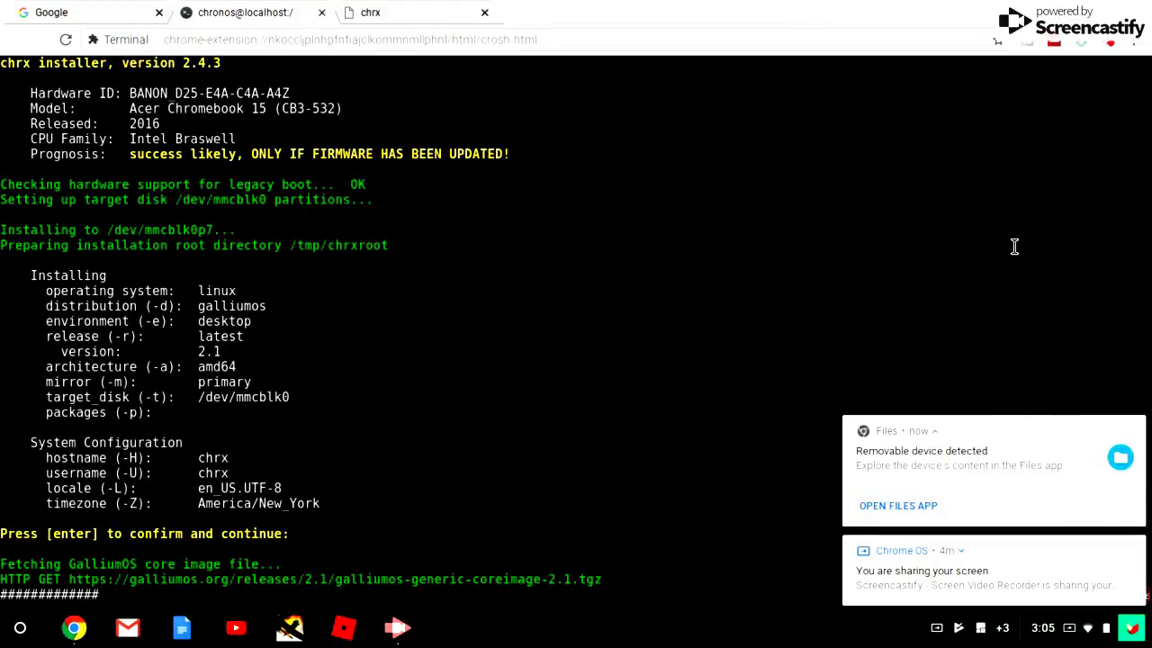
pyautogui.click(1111, 45)
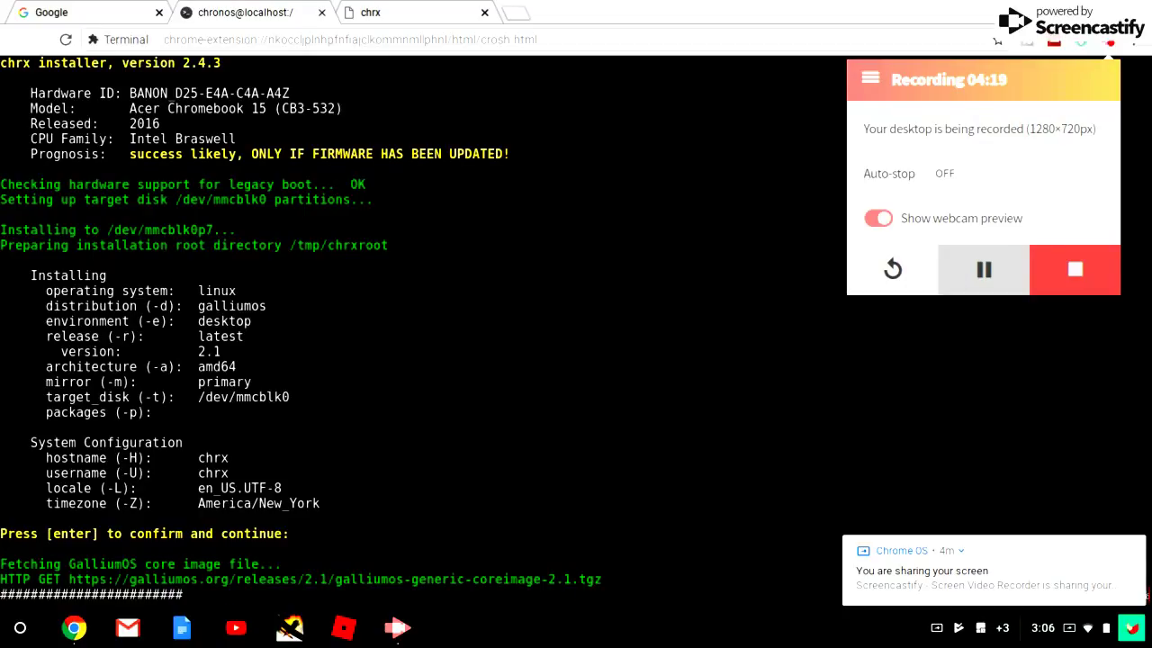
pyautogui.click(983, 269)
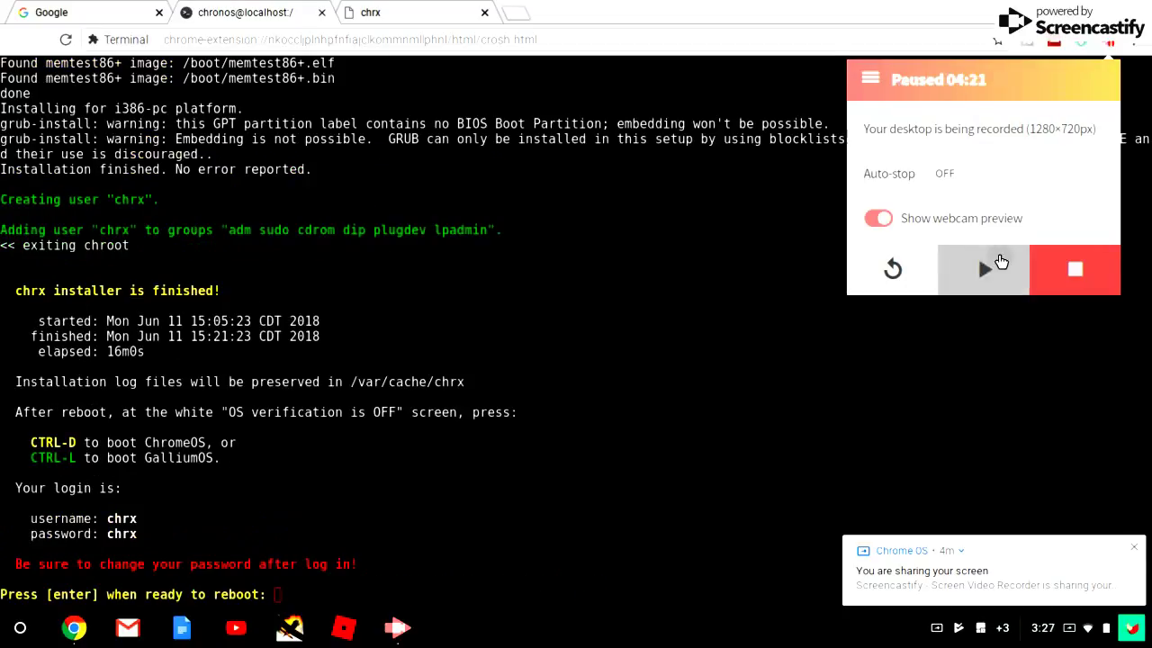
pyautogui.click(977, 256)
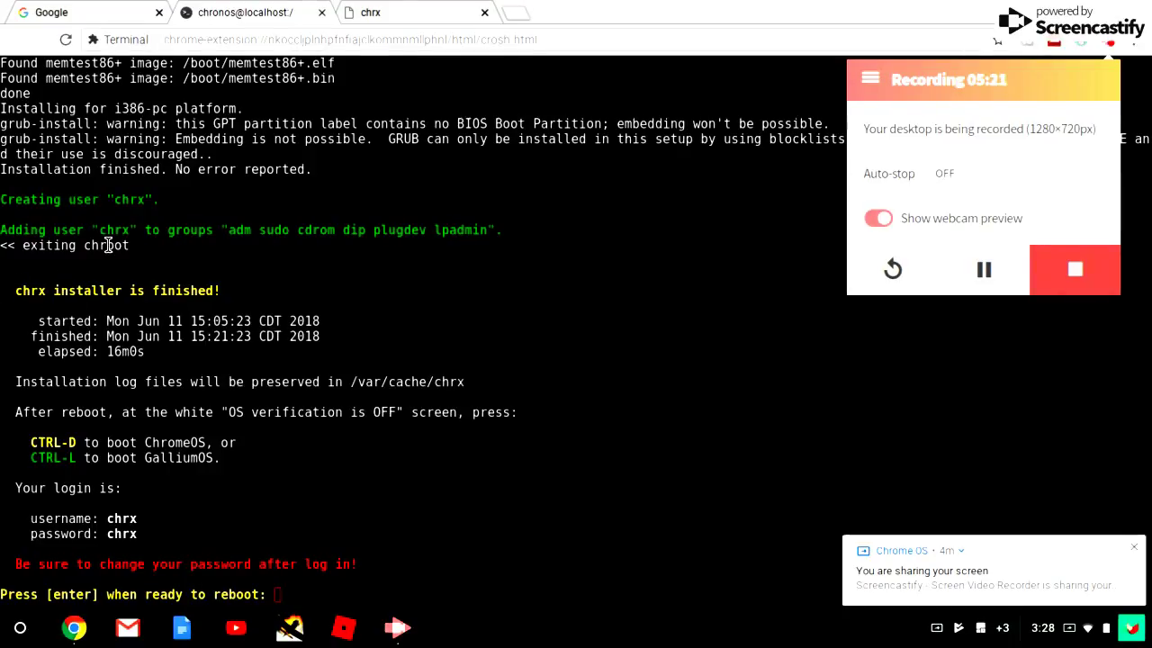
# Review the chrx installer's terminal output back to the GalliumOS install settings and system configuration at its start
pyautogui.scroll(6, 110, 244)
pyautogui.scroll(20, 111, 244)
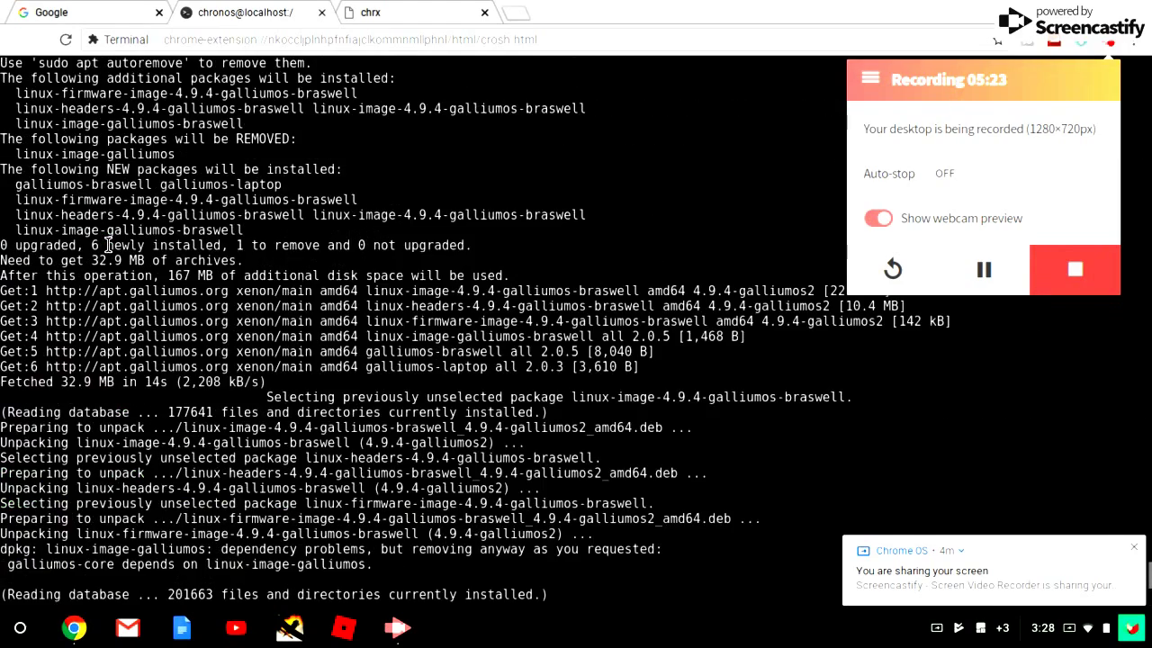
pyautogui.scroll(20, 111, 244)
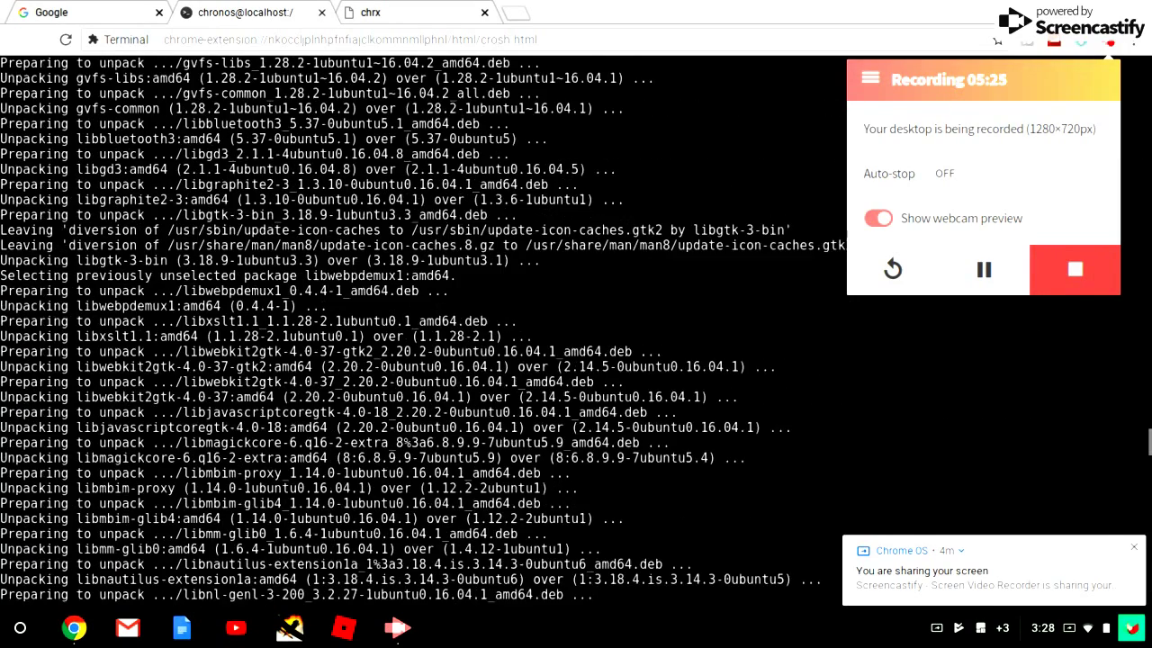
pyautogui.scroll(20, 108, 244)
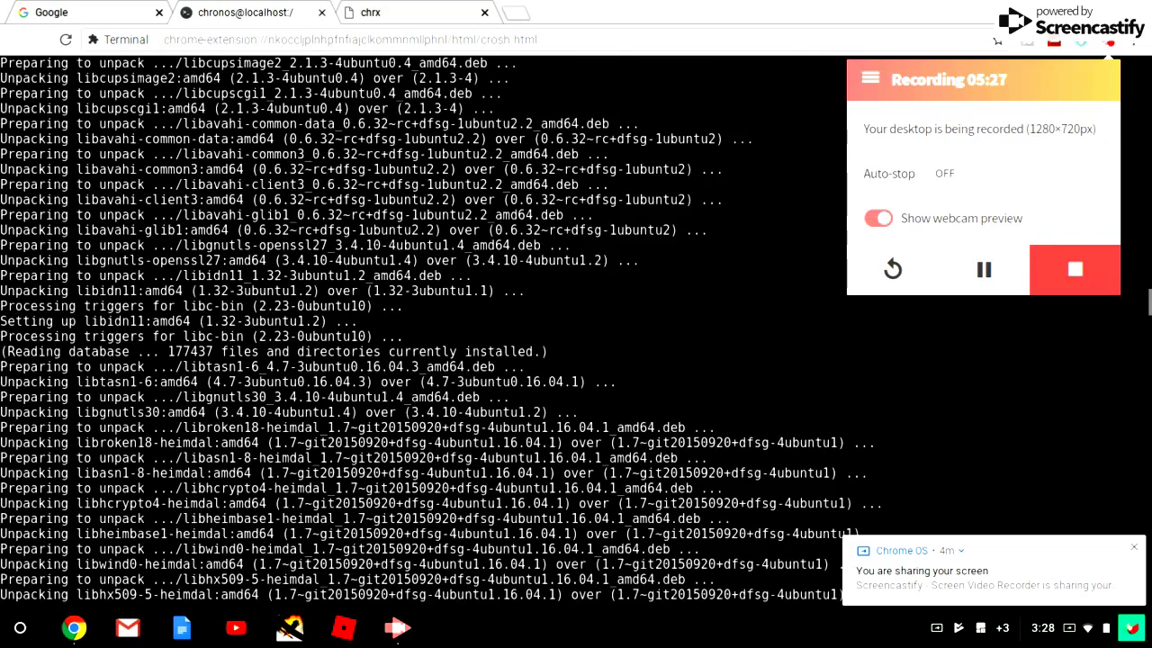
pyautogui.scroll(20, 108, 244)
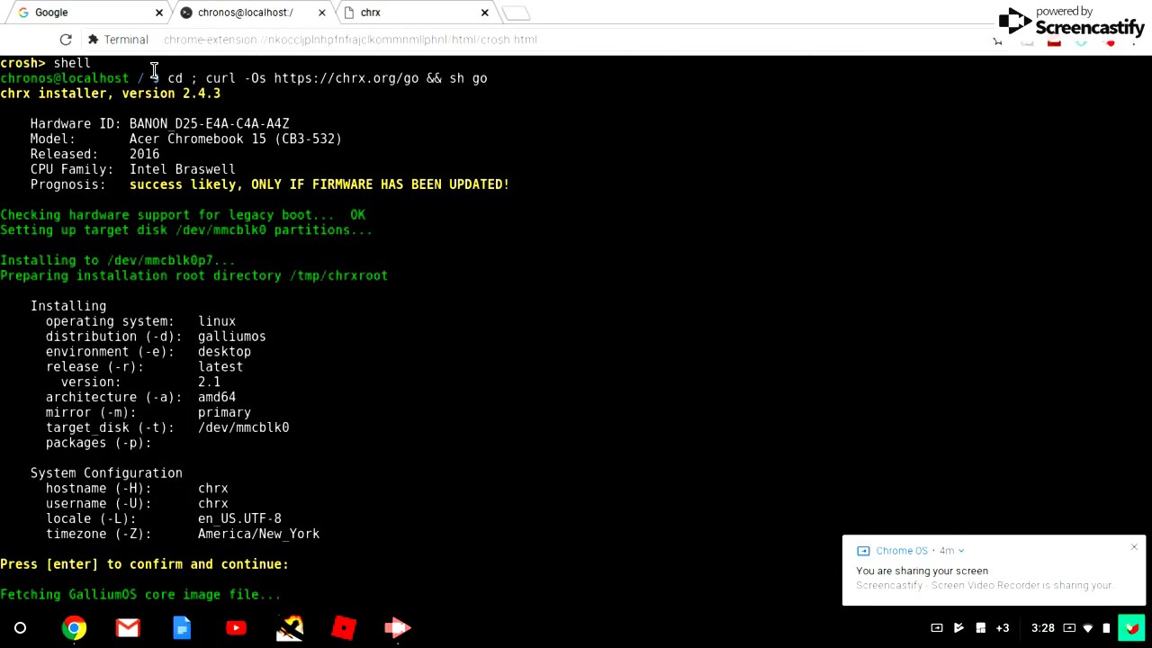
pyautogui.scroll(-2, 296, 279)
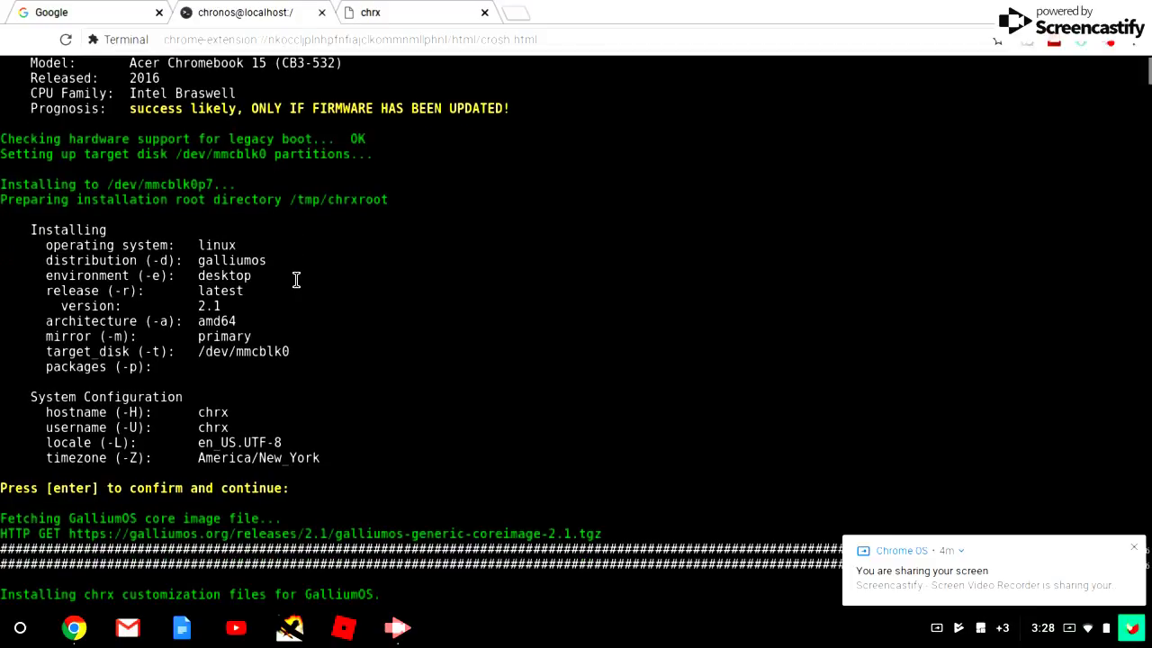
pyautogui.scroll(-1, 296, 279)
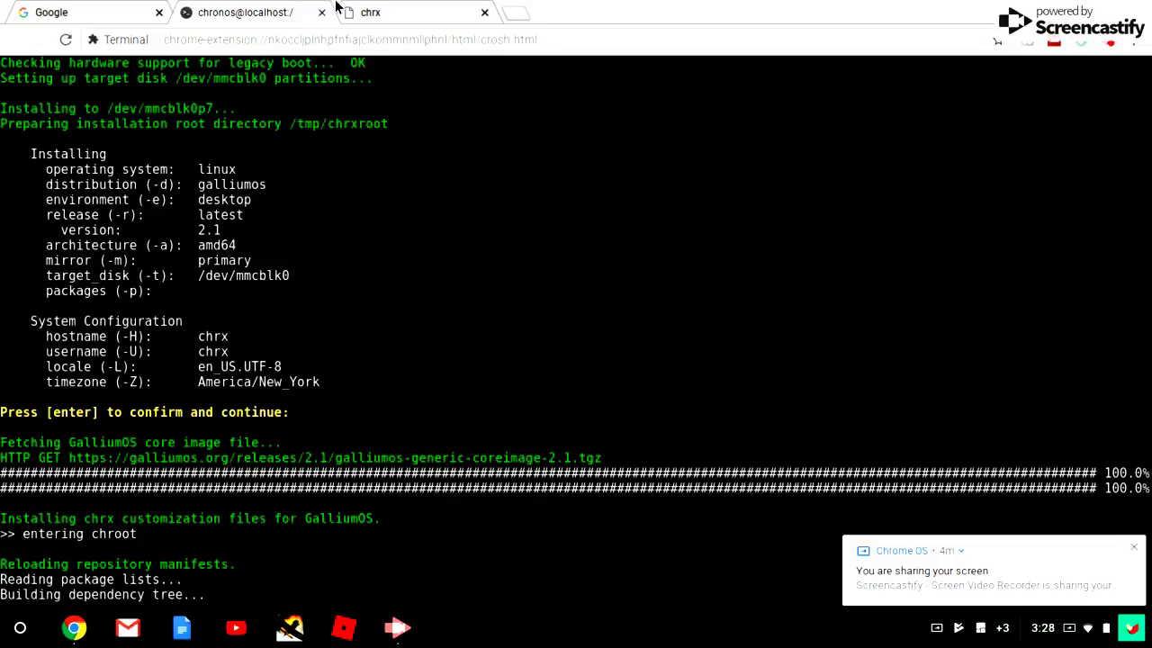
# Review the usage notes, command-line options and example install commands on the chrx.org page
pyautogui.click(380, 7)
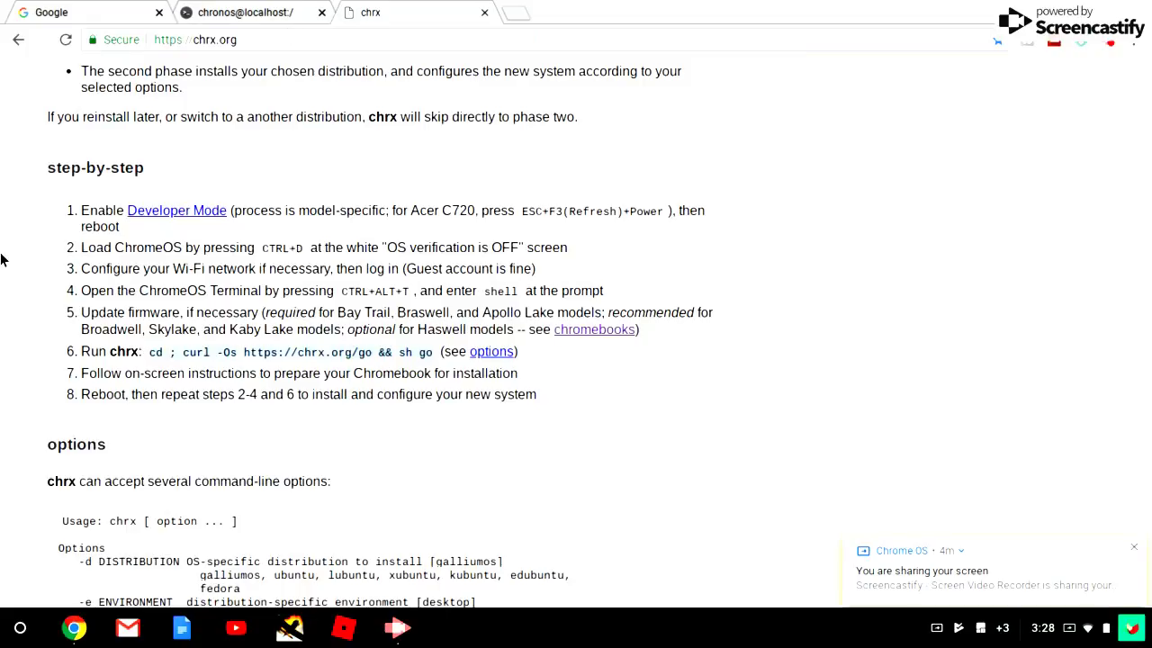
pyautogui.scroll(1, 11, 255)
pyautogui.scroll(3, 11, 256)
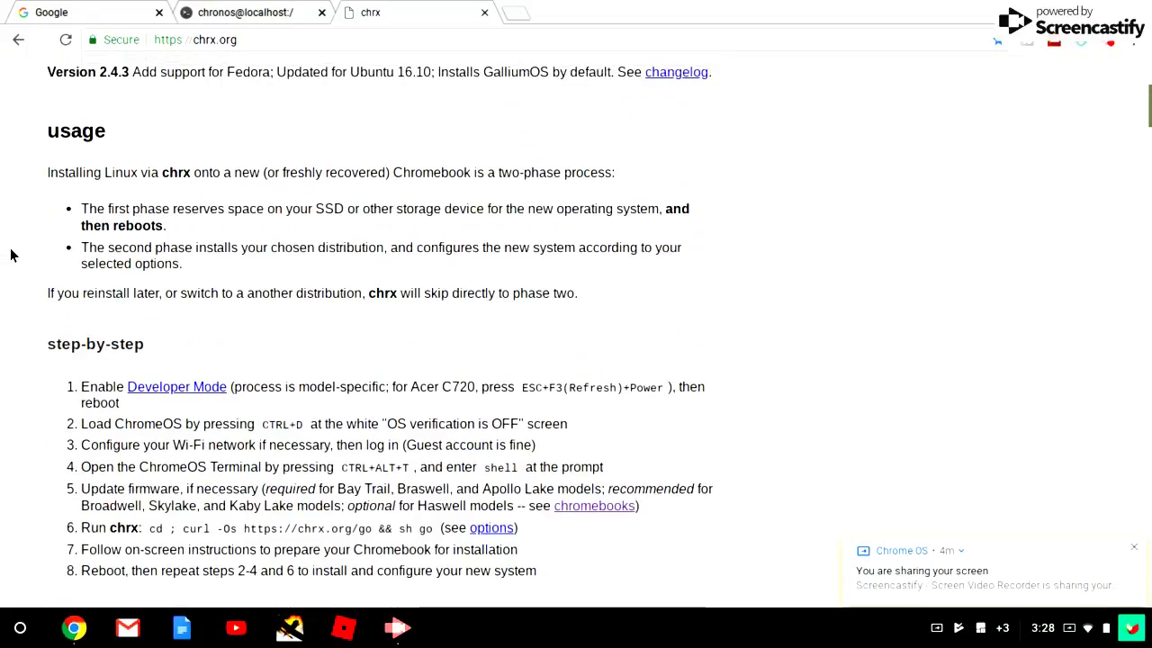
pyautogui.scroll(-6, 10, 252)
pyautogui.scroll(-13, 10, 252)
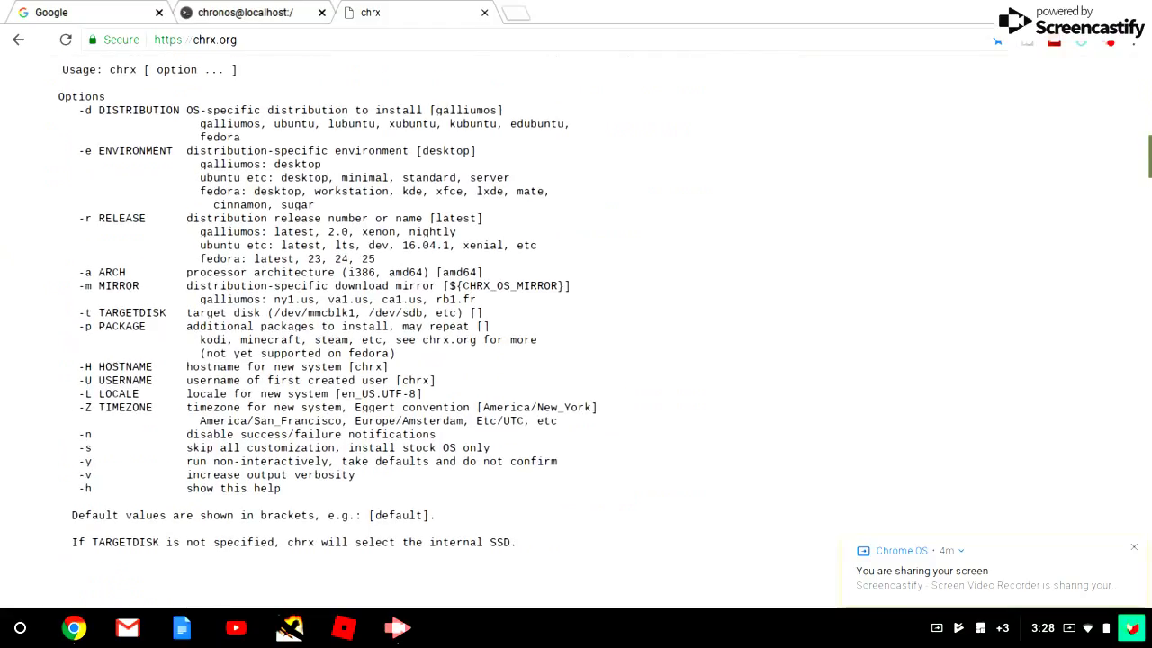
pyautogui.scroll(-2, 12, 265)
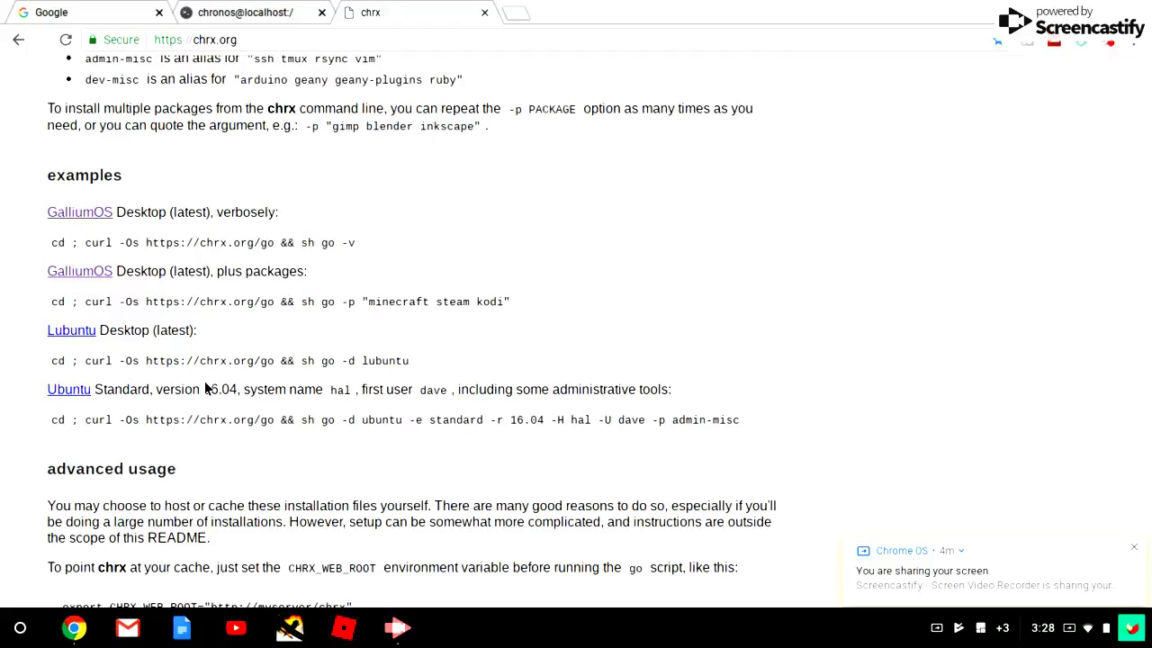
# Look through the advanced usage, compatibility, distribution recommendations, test suite and changelog sections of the chrx.org page
pyautogui.scroll(-3, 30, 454)
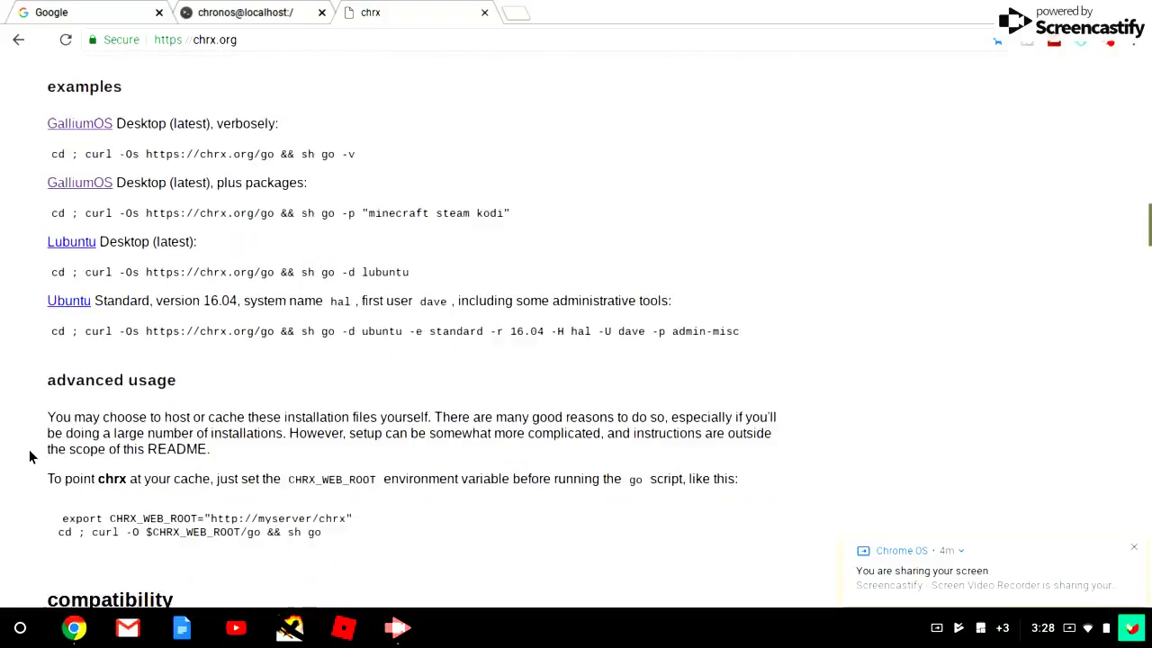
pyautogui.scroll(-1, 29, 455)
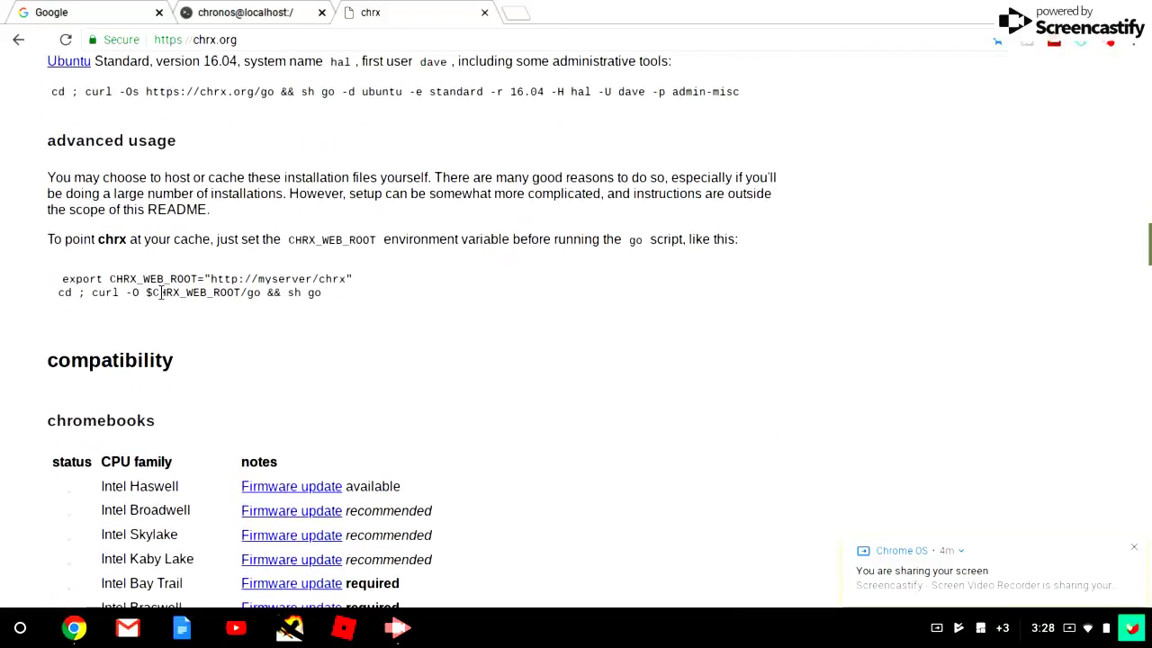
pyautogui.scroll(-10, 42, 249)
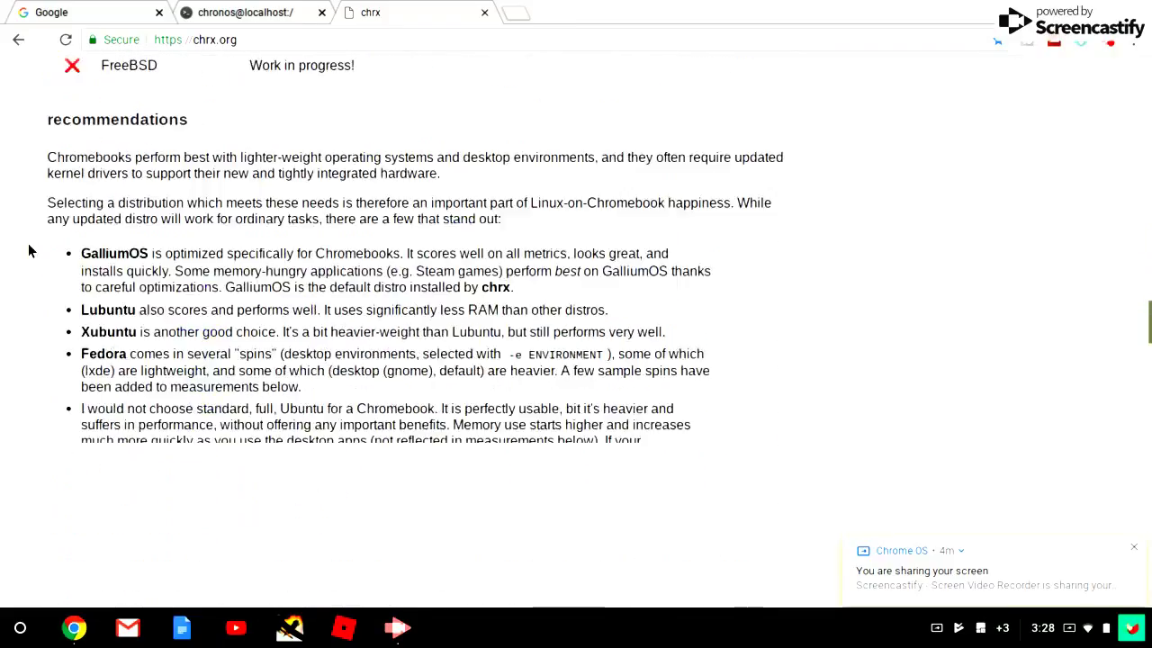
pyautogui.scroll(-12, 30, 251)
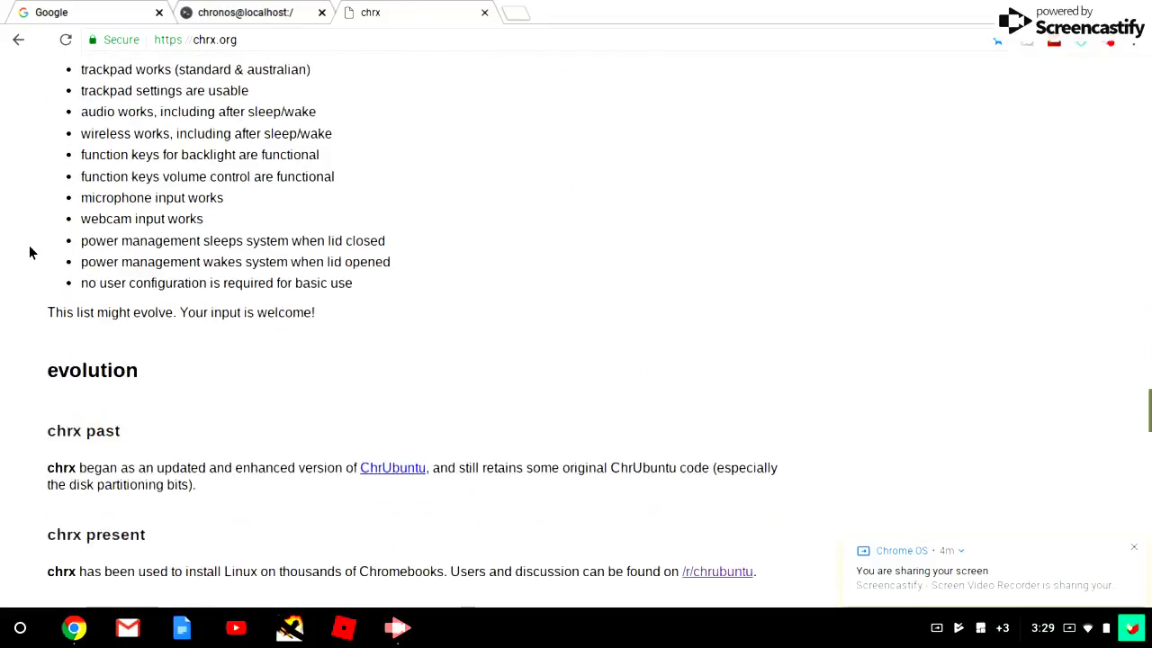
pyautogui.scroll(-10, 30, 251)
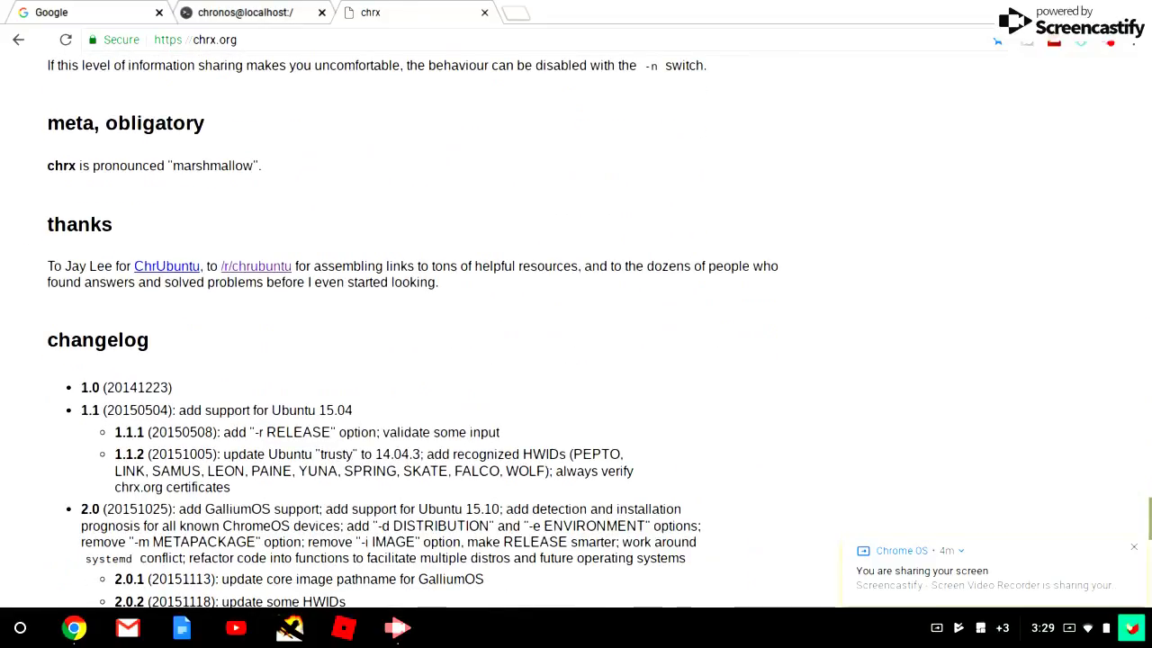
pyautogui.scroll(20, 576, 331)
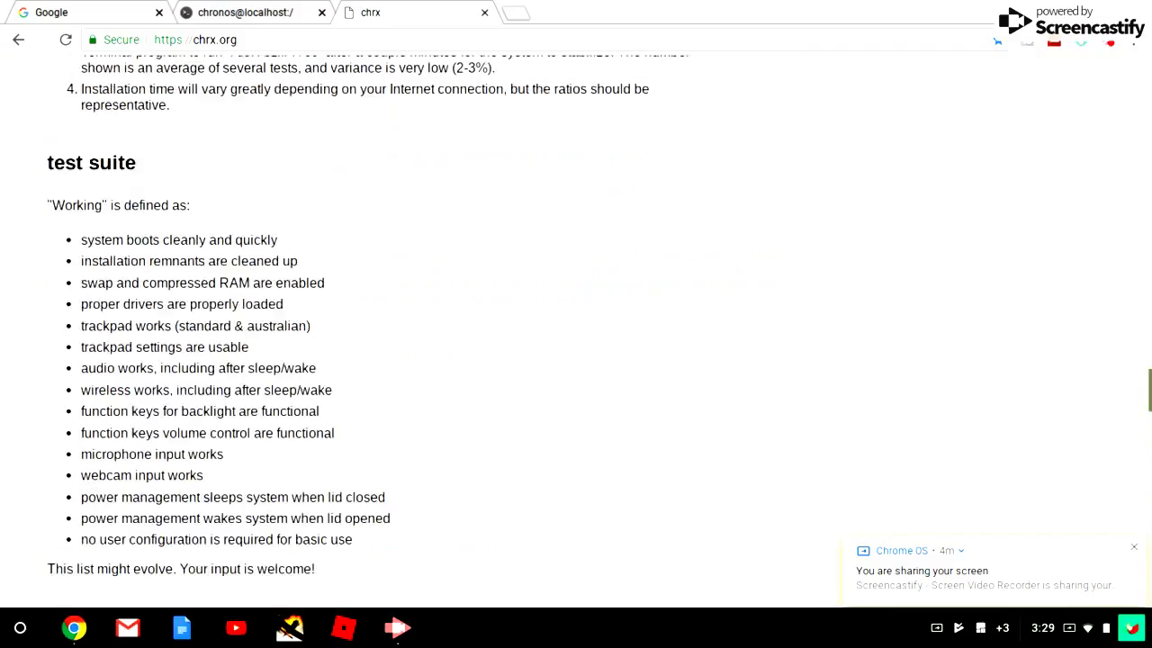
pyautogui.scroll(5, 576, 331)
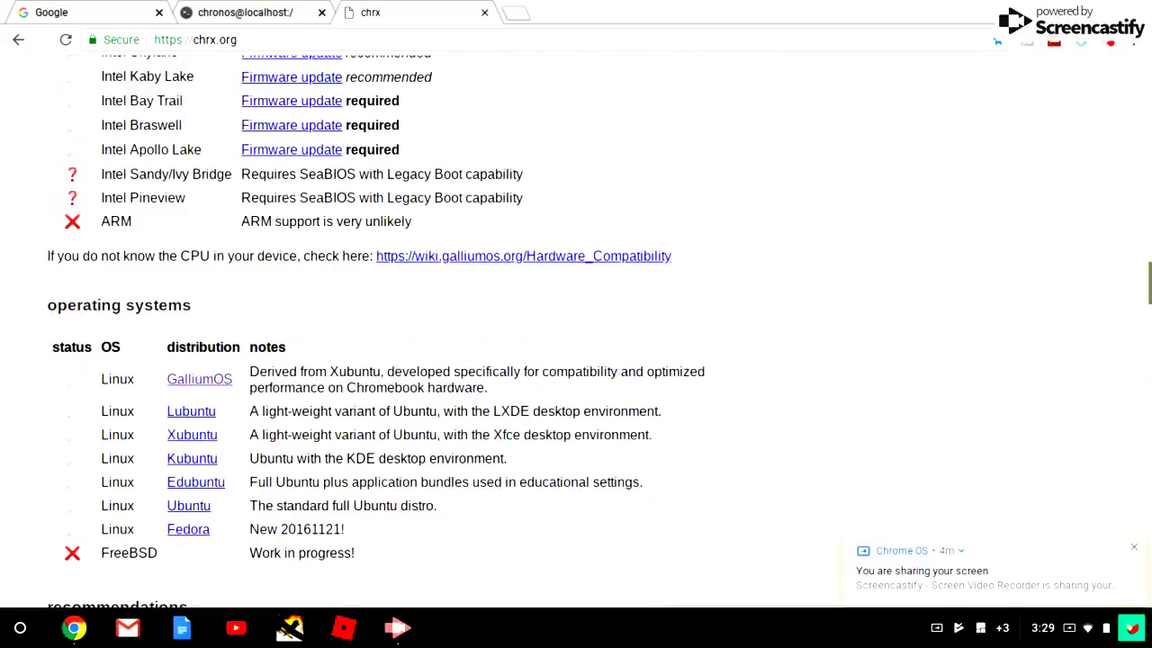
pyautogui.scroll(10, 576, 331)
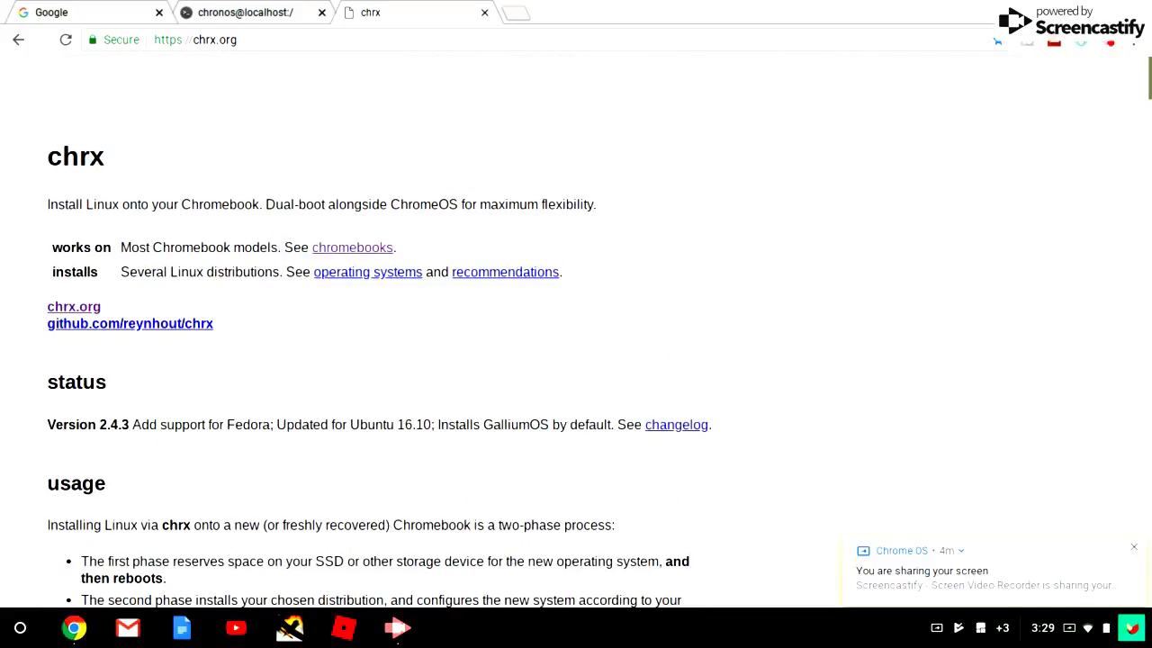
# Return to the crosh terminal and review the installer's closing boot and login instructions
pyautogui.click(248, 10)
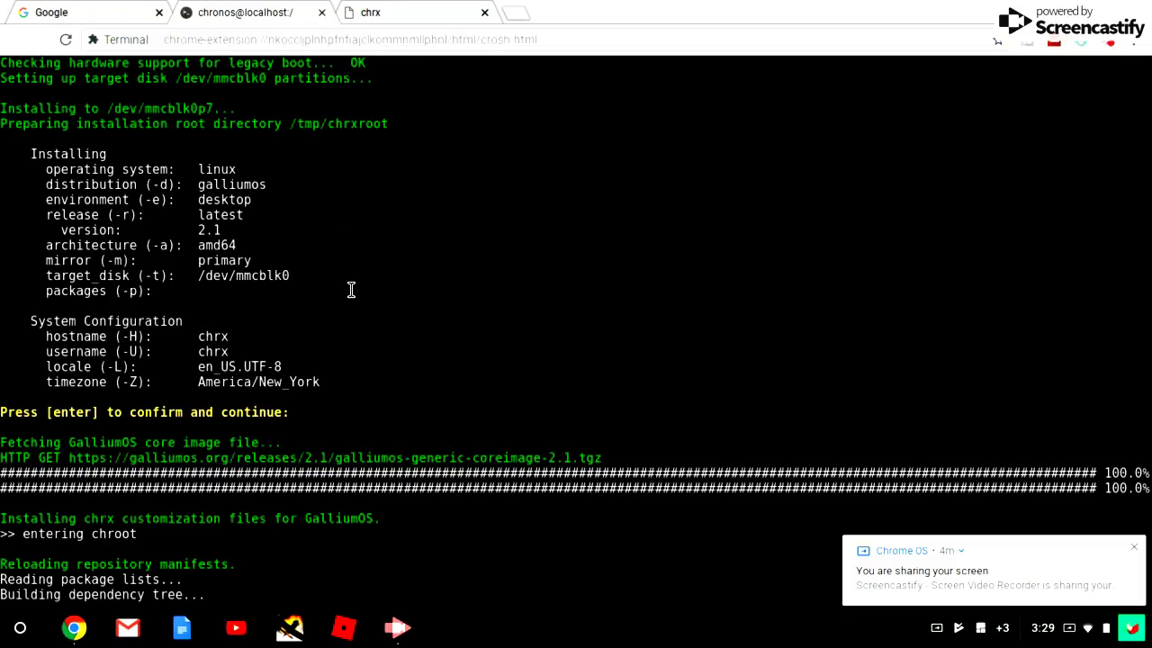
pyautogui.scroll(-20, 351, 290)
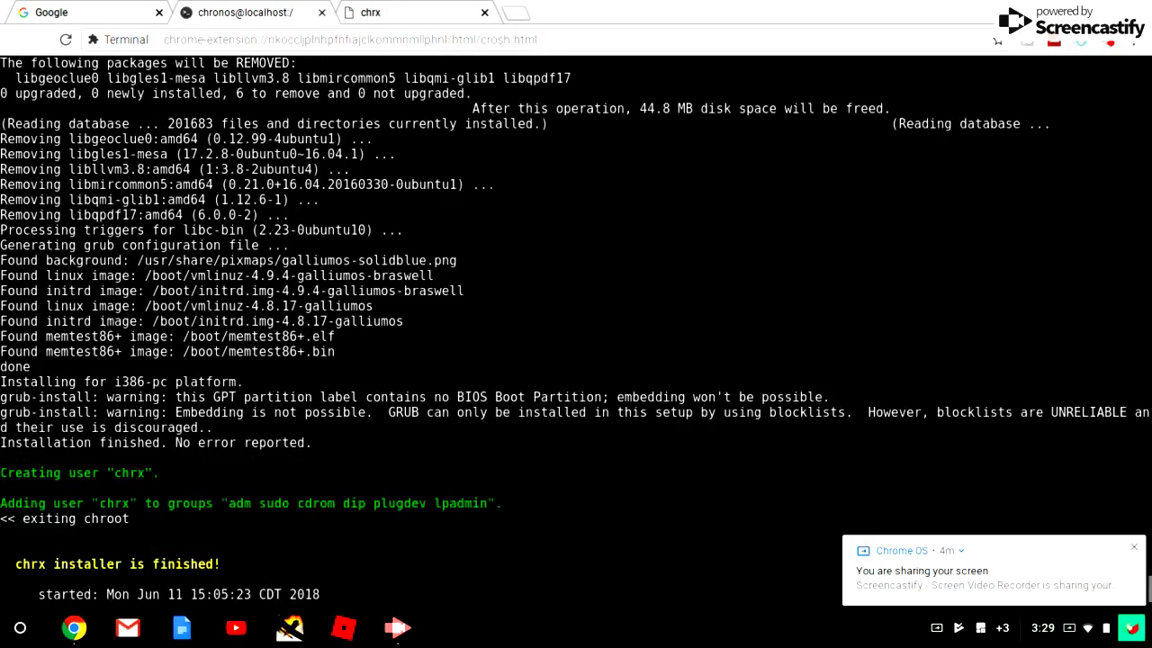
pyautogui.scroll(-6, 324, 296)
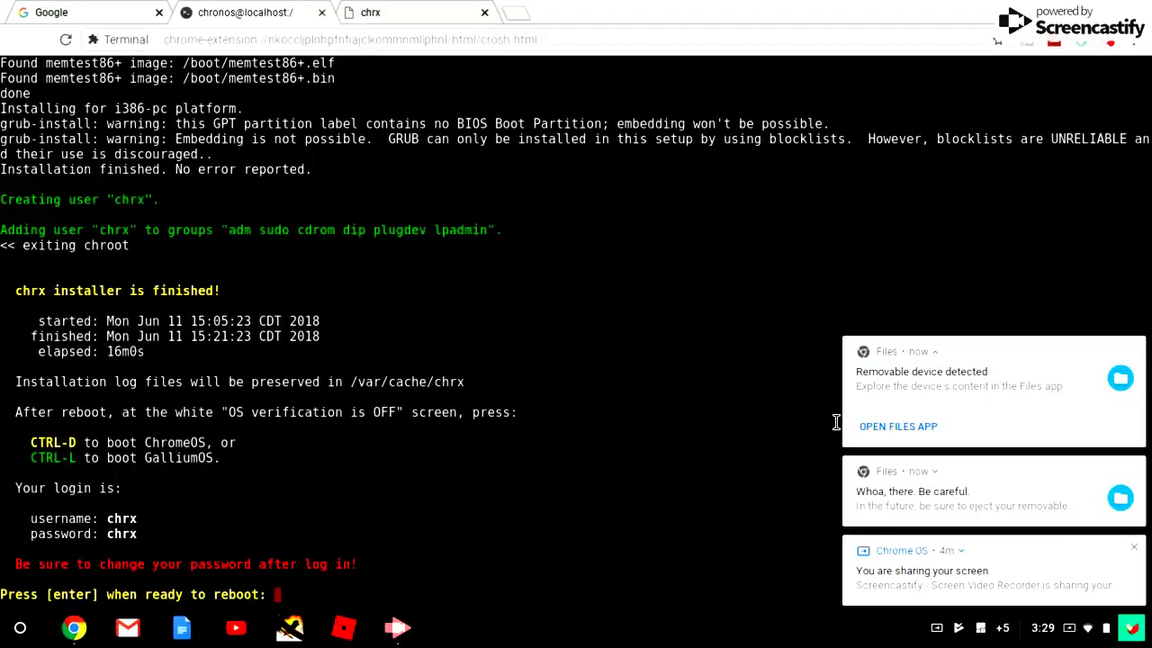
# Open the detected USB drive in the Files app and look through Recent, Downloads, Offline and My Drive
pyautogui.click(887, 426)
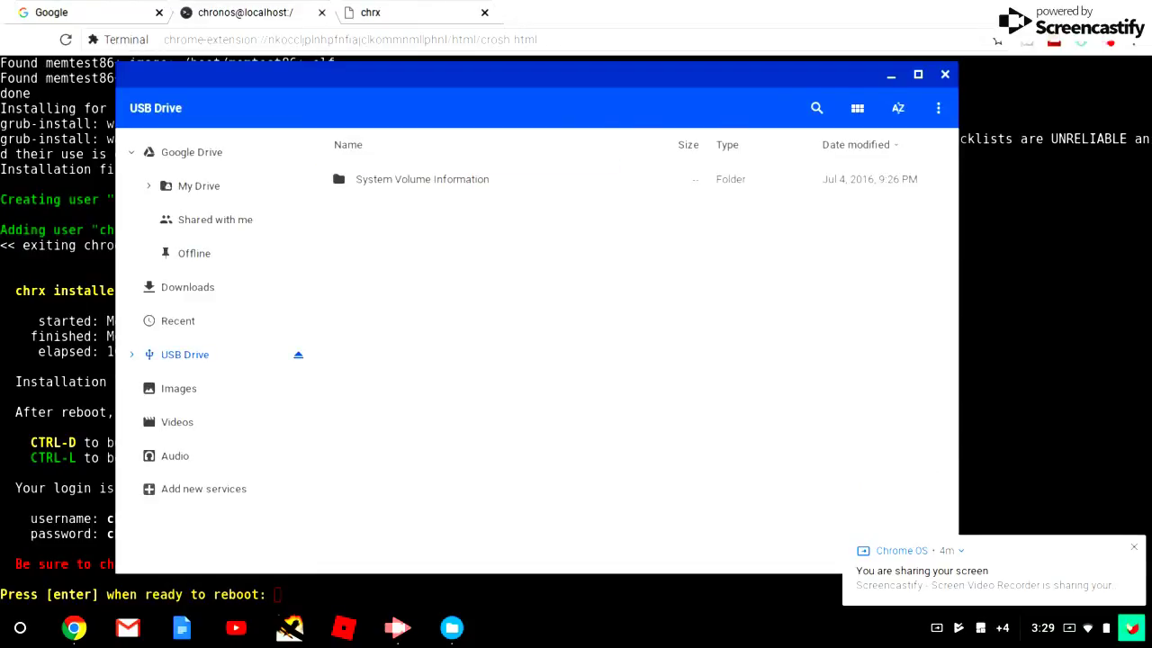
pyautogui.click(414, 172)
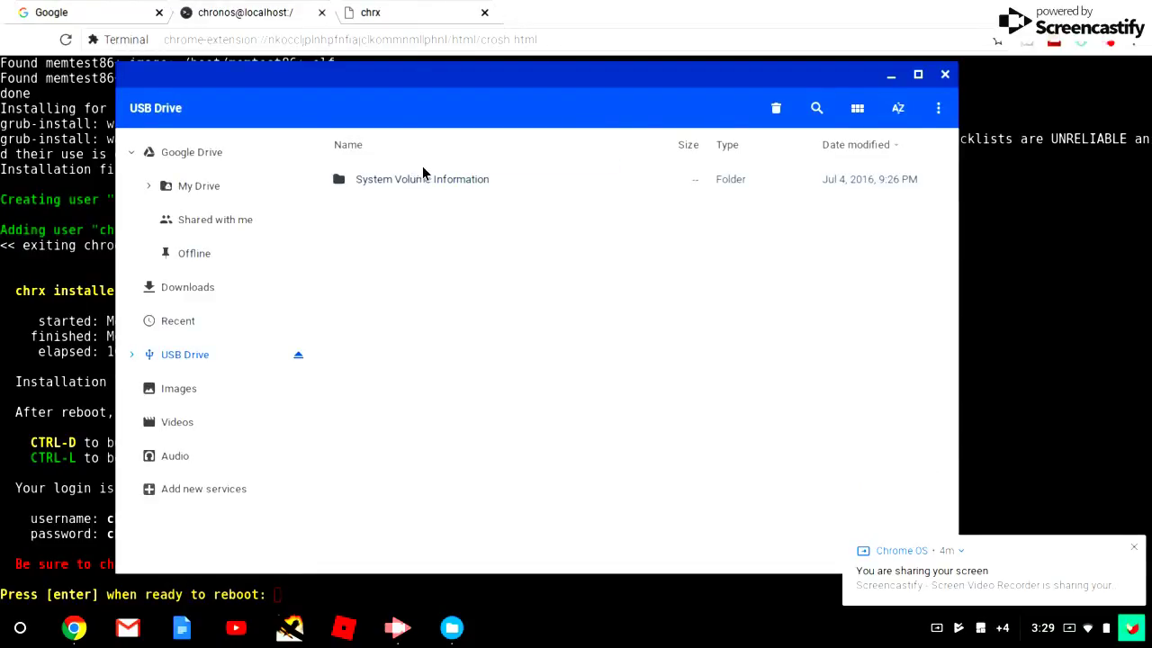
pyautogui.click(203, 319)
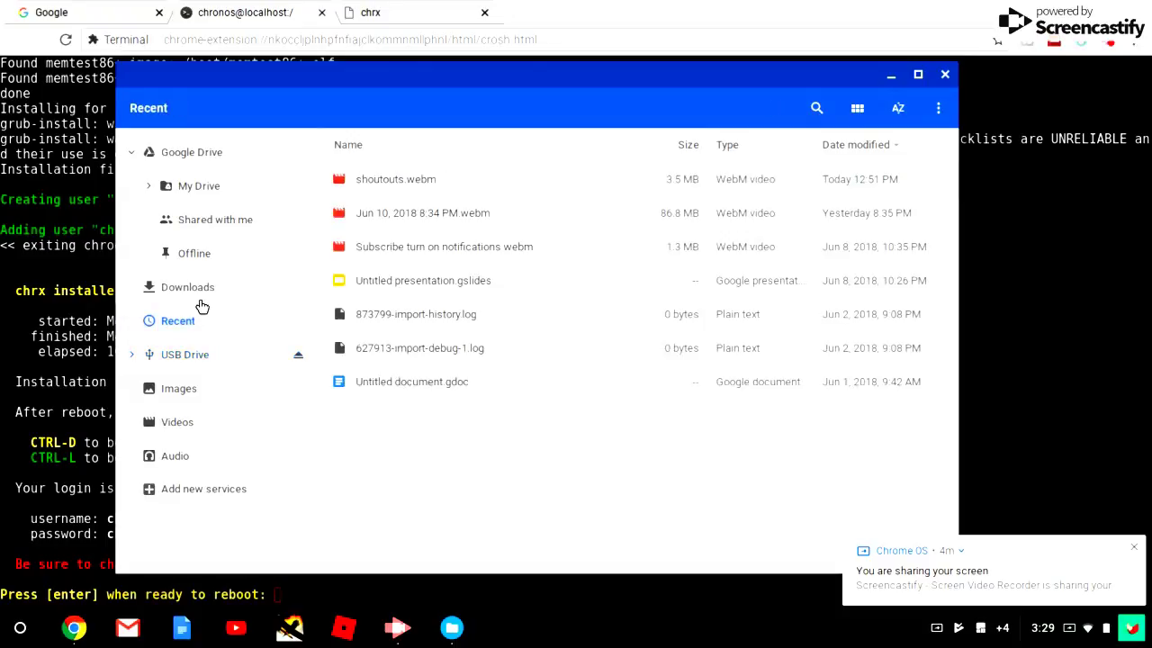
pyautogui.click(201, 303)
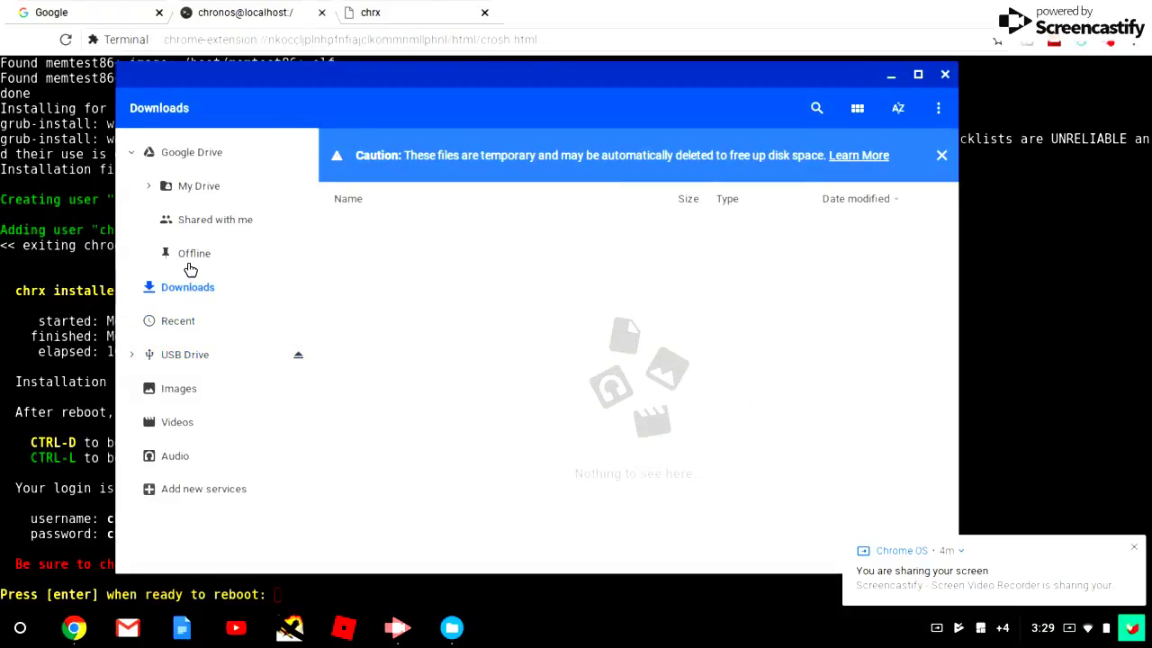
pyautogui.click(191, 264)
pyautogui.click(216, 186)
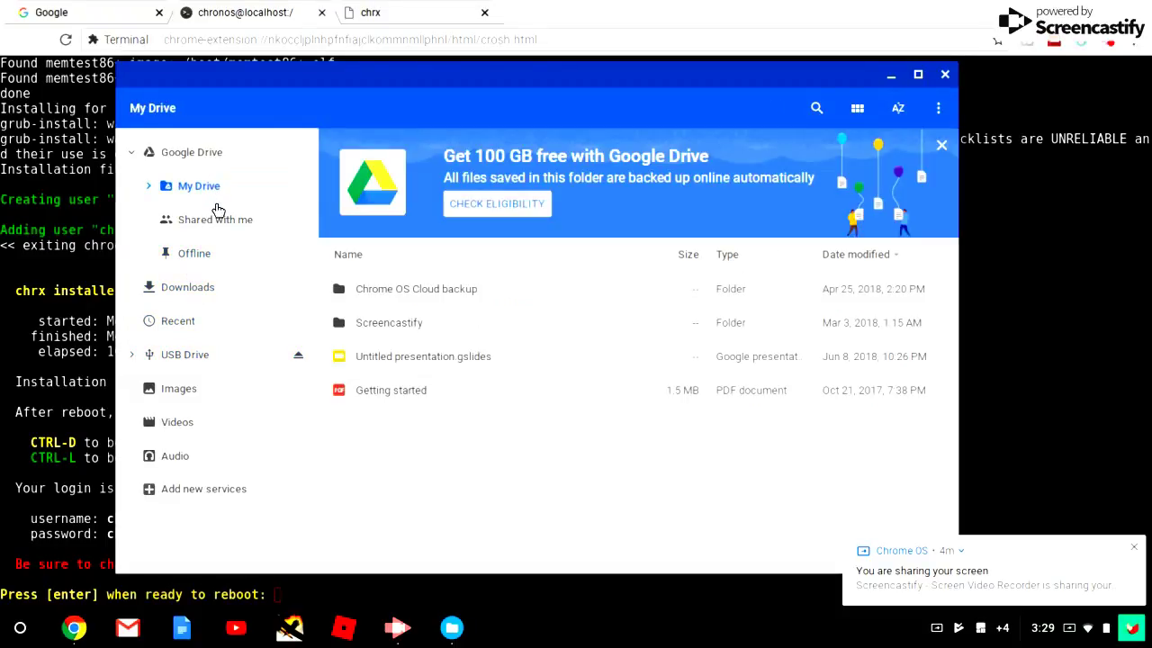
# Try to open IndexerVolumeGuid in the USB drive's System Volume Information folder, and minimize the Files window
pyautogui.click(168, 365)
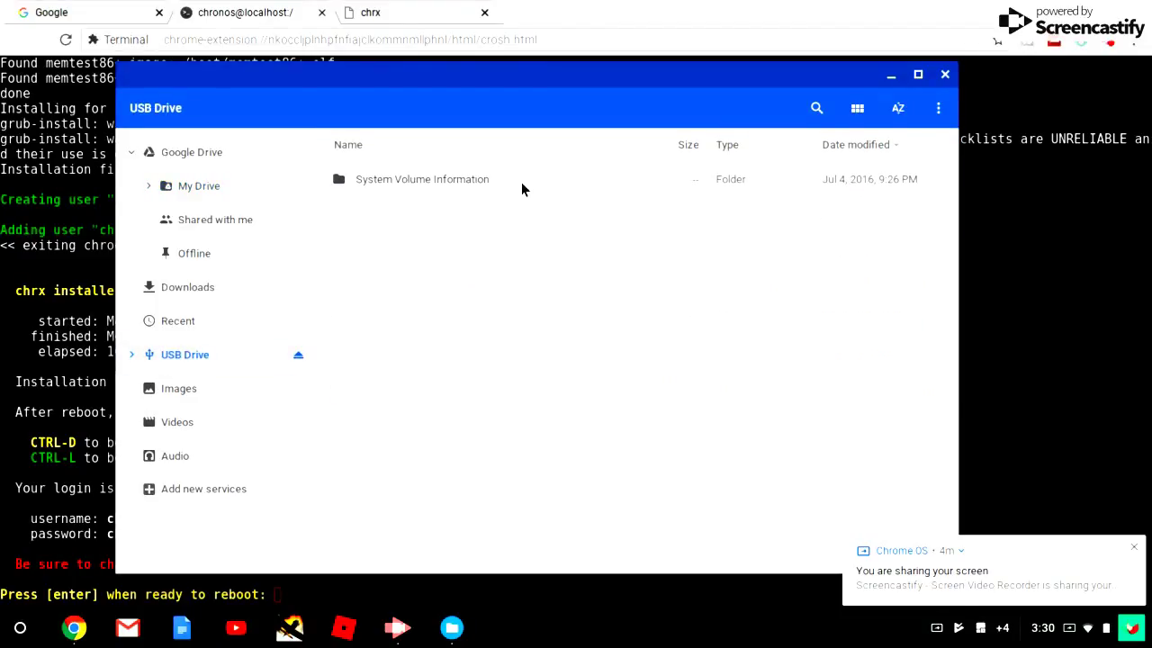
pyautogui.doubleClick(516, 179)
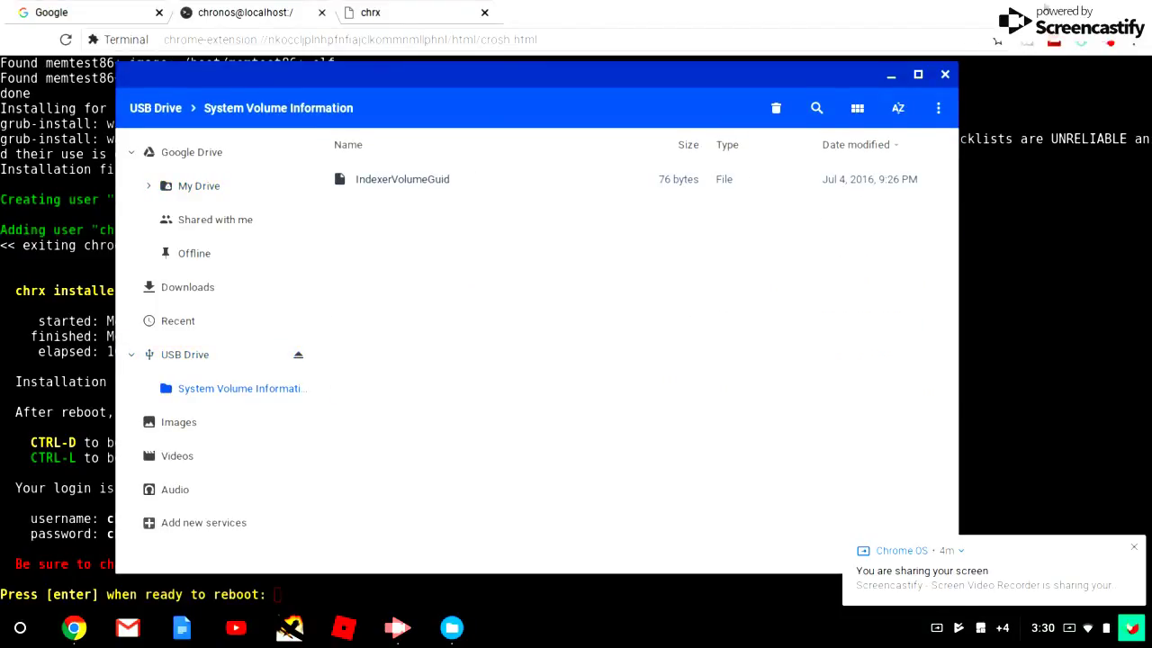
pyautogui.doubleClick(574, 177)
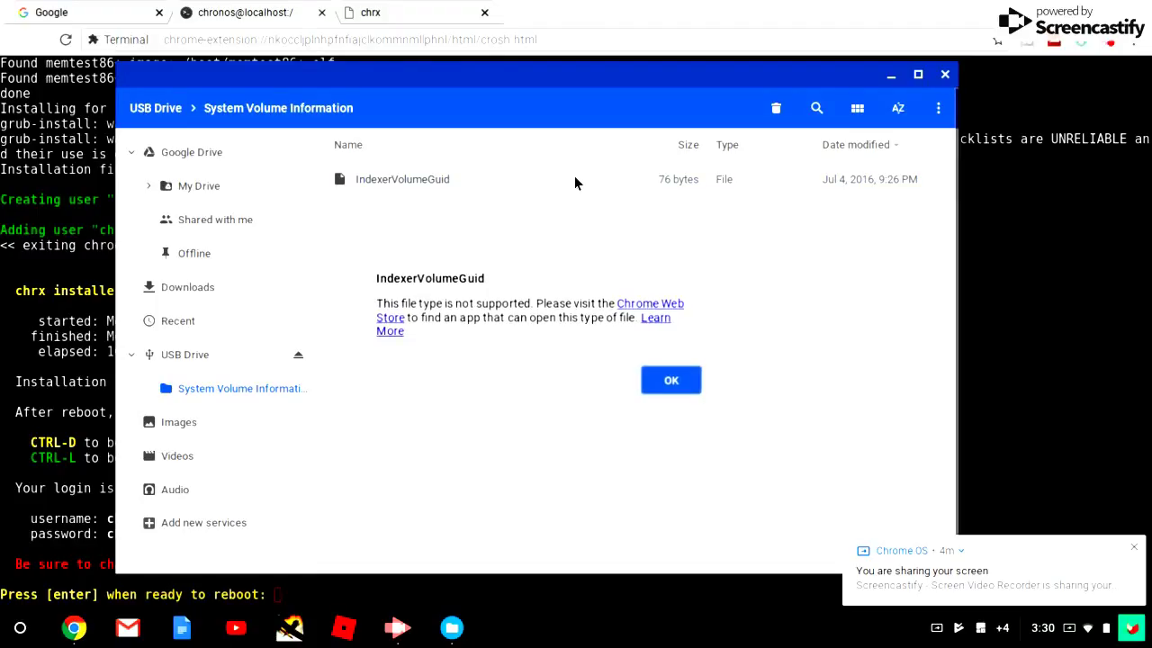
pyautogui.click(649, 387)
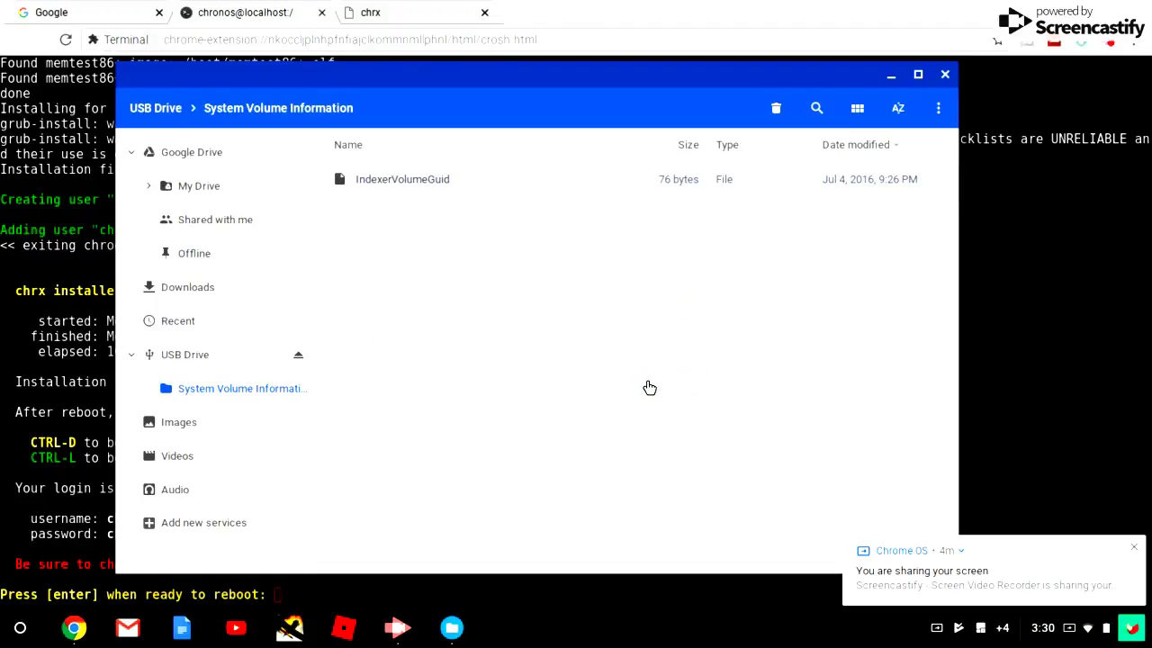
pyautogui.click(889, 73)
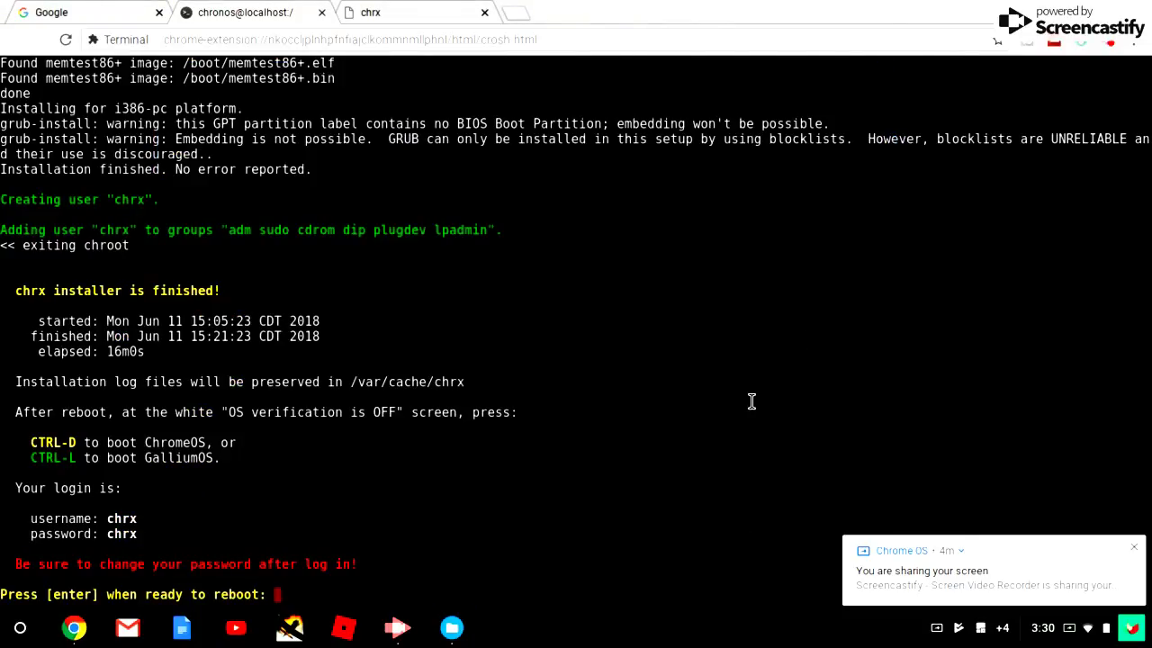
pyautogui.click(1112, 42)
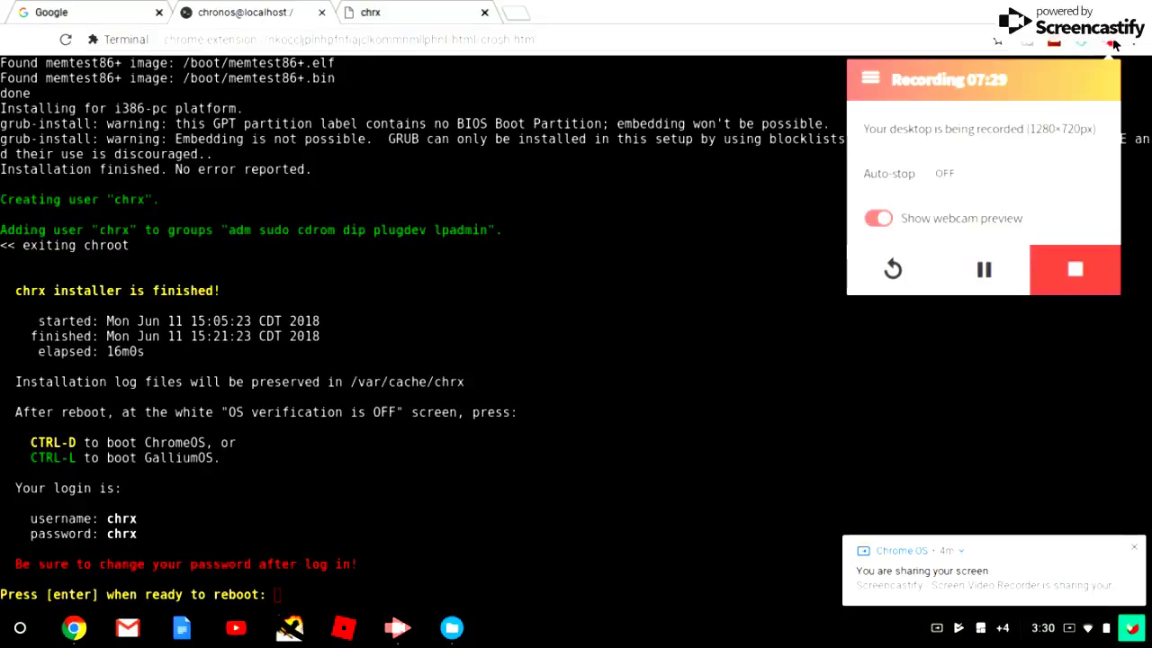